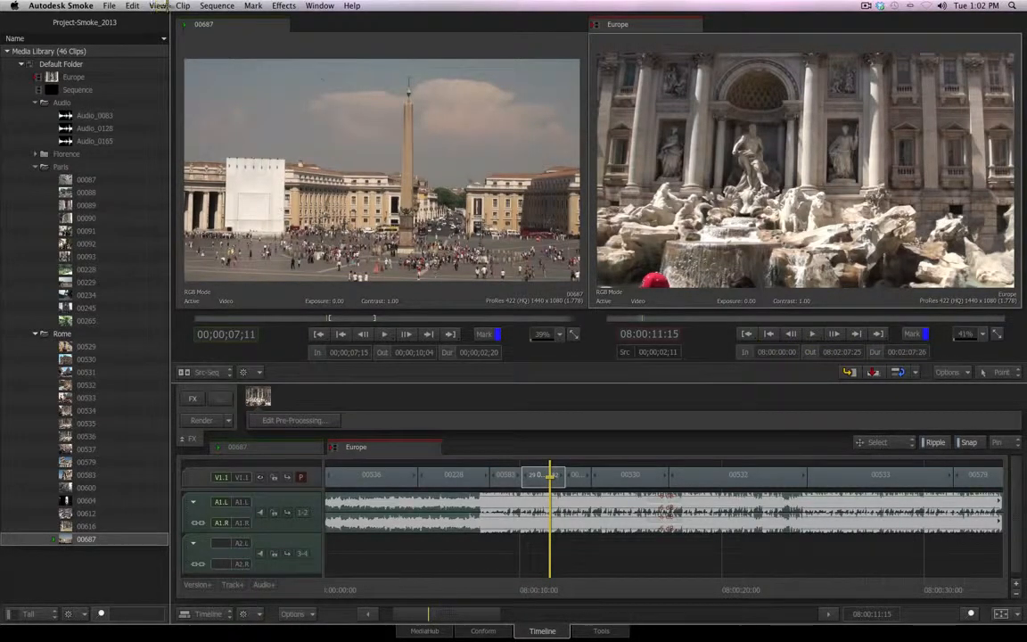
{"action": "left_click", "coordinate": [182, 5]}
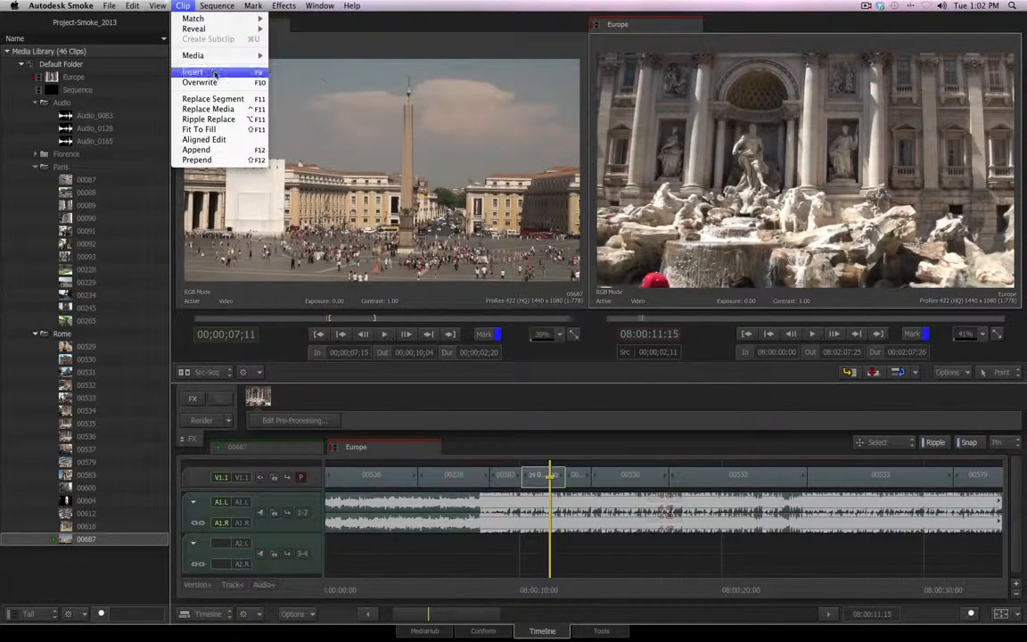
{"action": "mouse_move", "coordinate": [255, 5]}
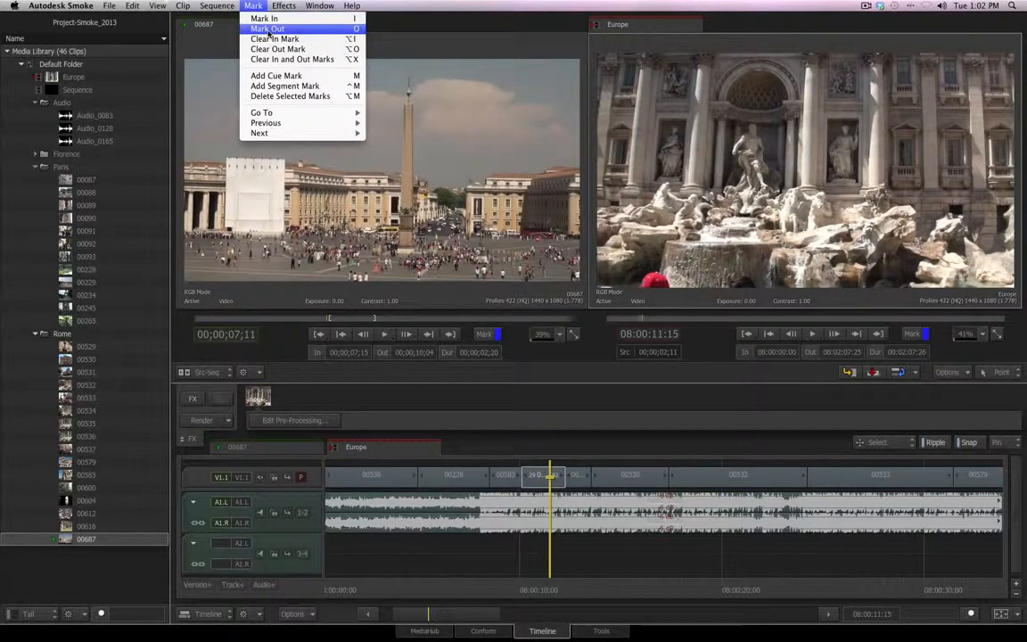
{"action": "left_click", "coordinate": [739, 425]}
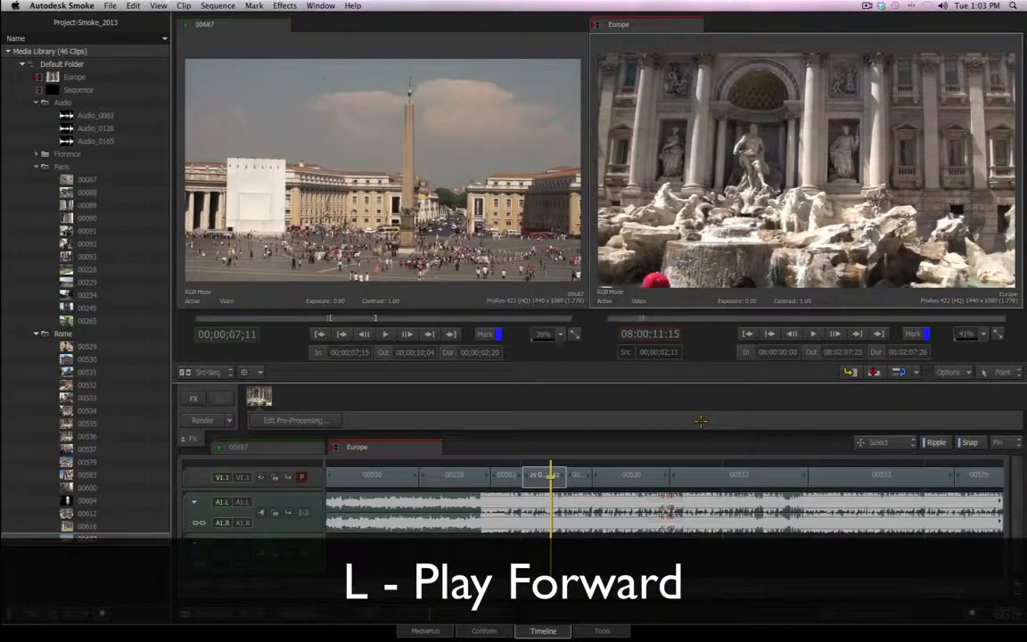
Play the Europe sequence forward and stop it, and play it backwards and stop it near the fountain shot
{"action": "key", "text": "l"}
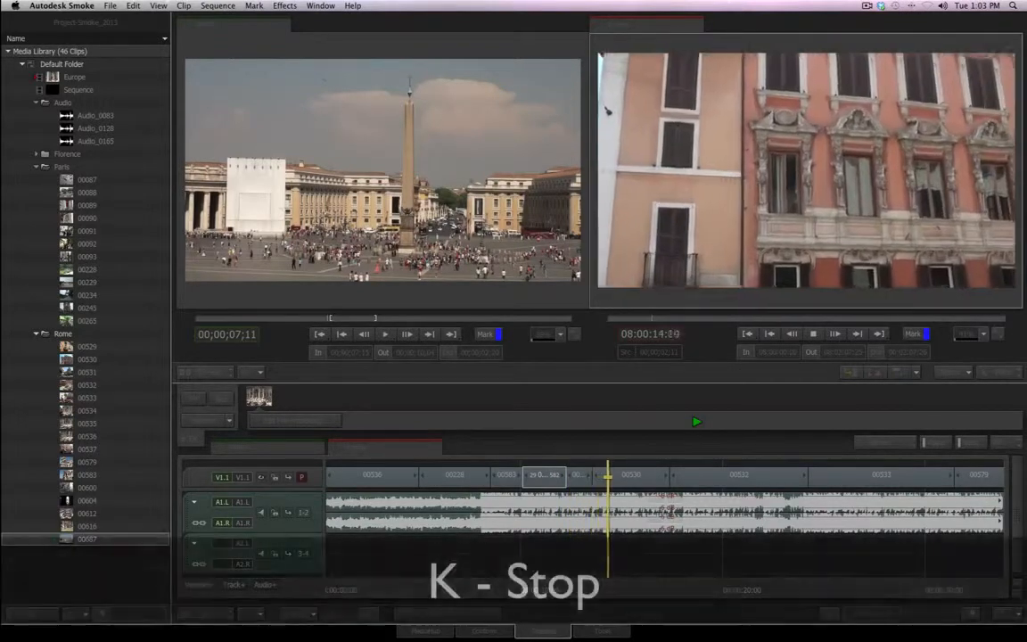
{"action": "key", "text": "k"}
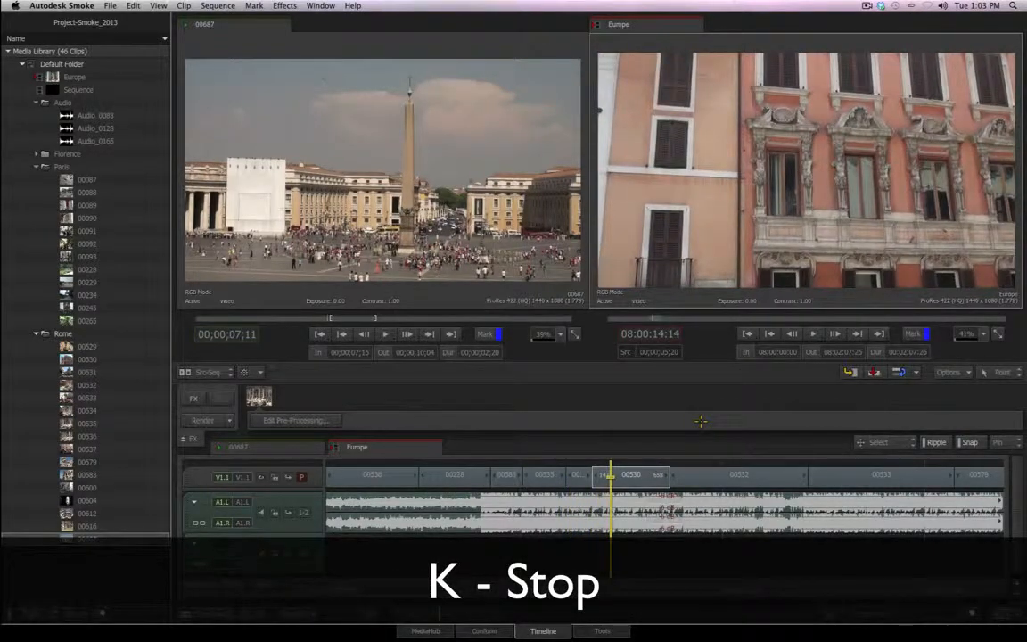
{"action": "key", "text": "j"}
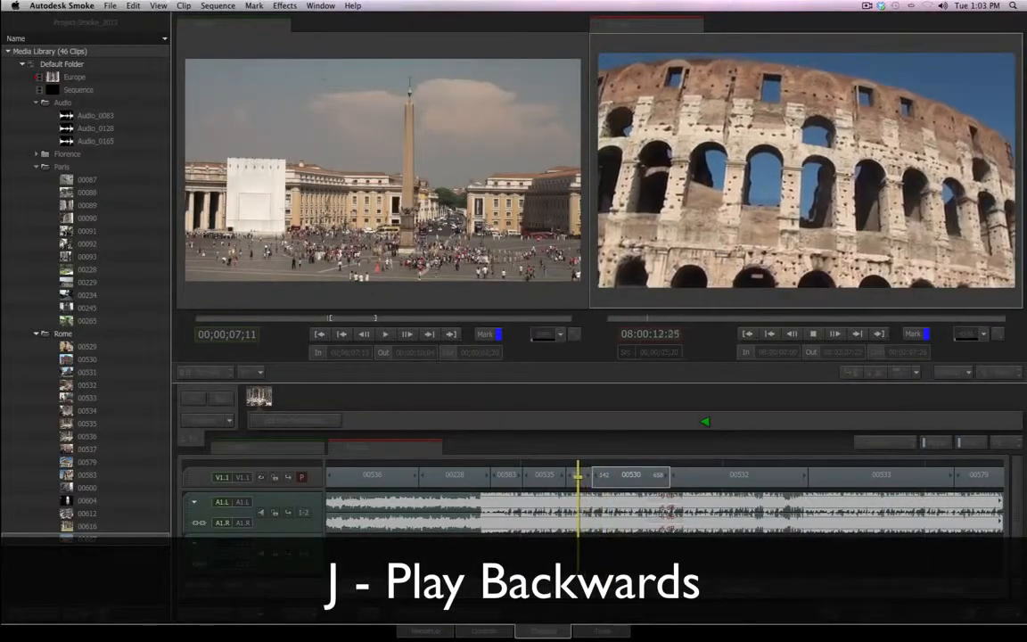
{"action": "key", "text": "k"}
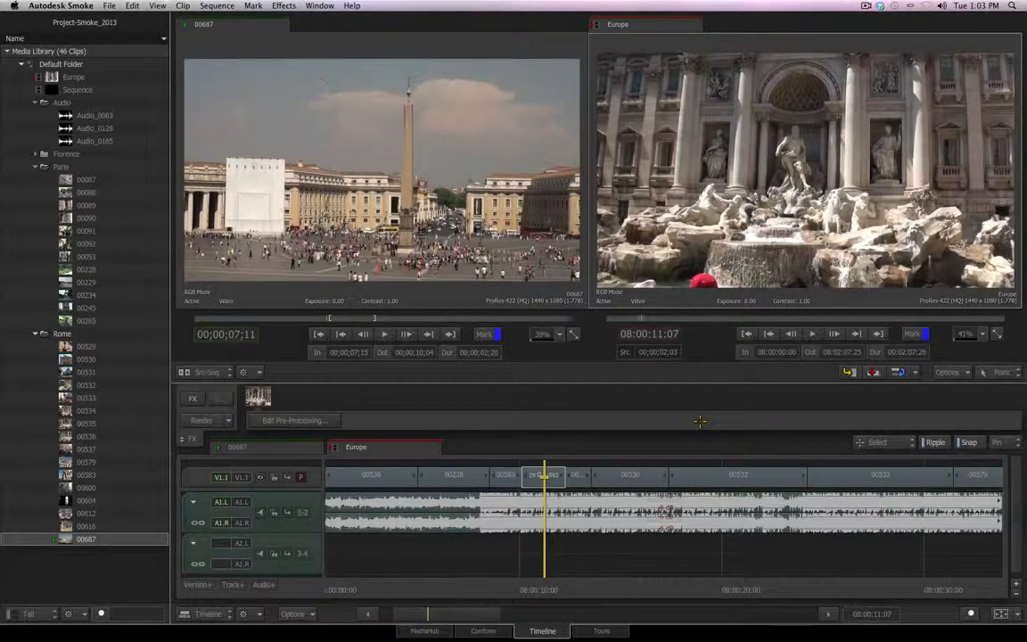
Shuttle the Europe sequence forward at triple speed into segment 00533 and back at triple speed to segment 00583
{"action": "key", "text": "space"}
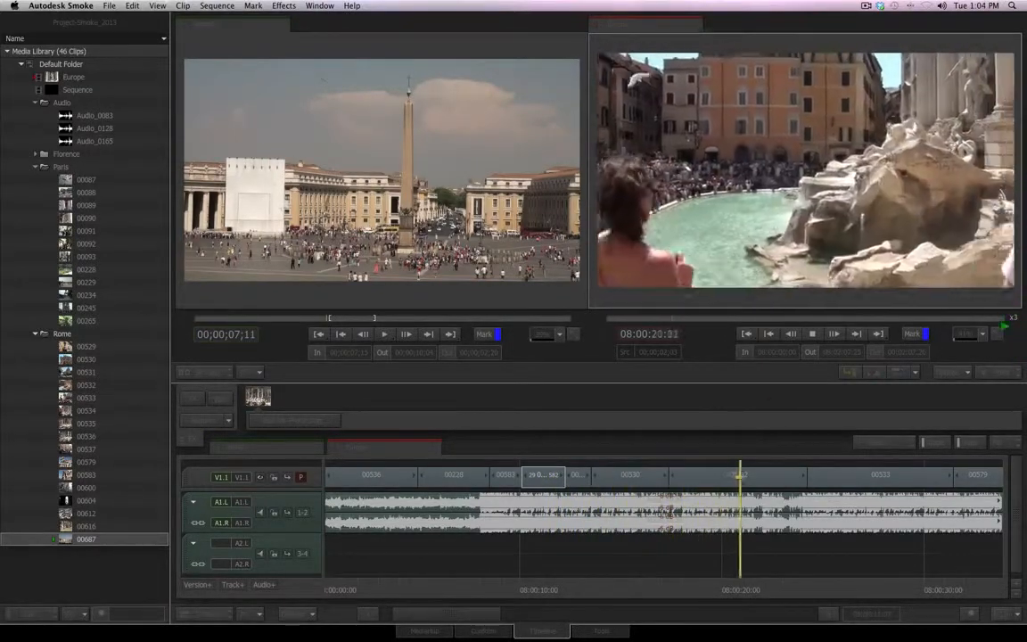
{"action": "key", "text": "space"}
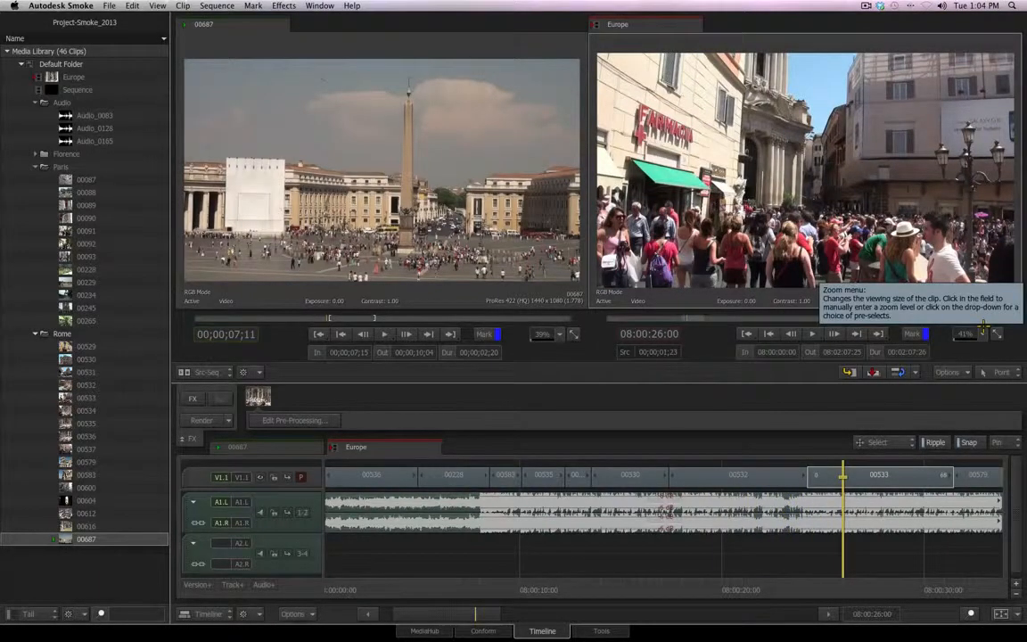
{"action": "key", "text": "j"}
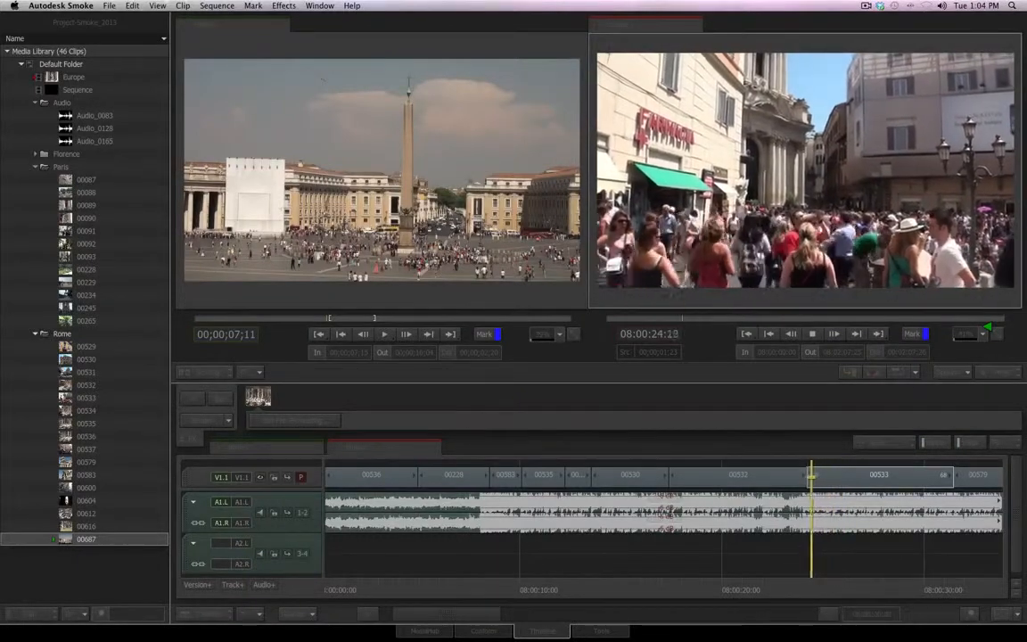
{"action": "key", "text": "j"}
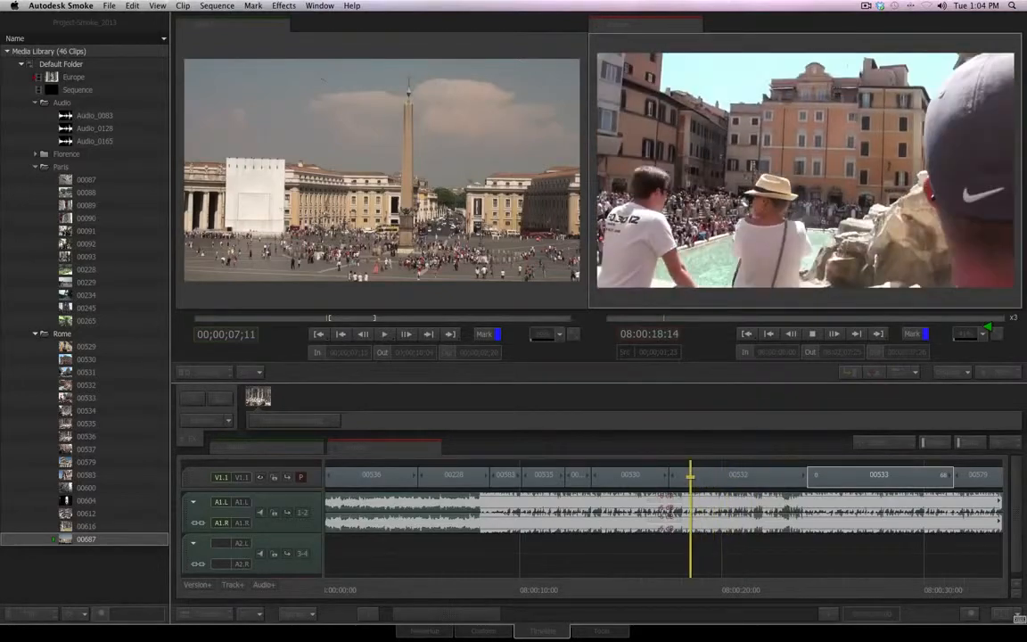
{"action": "key", "text": "j"}
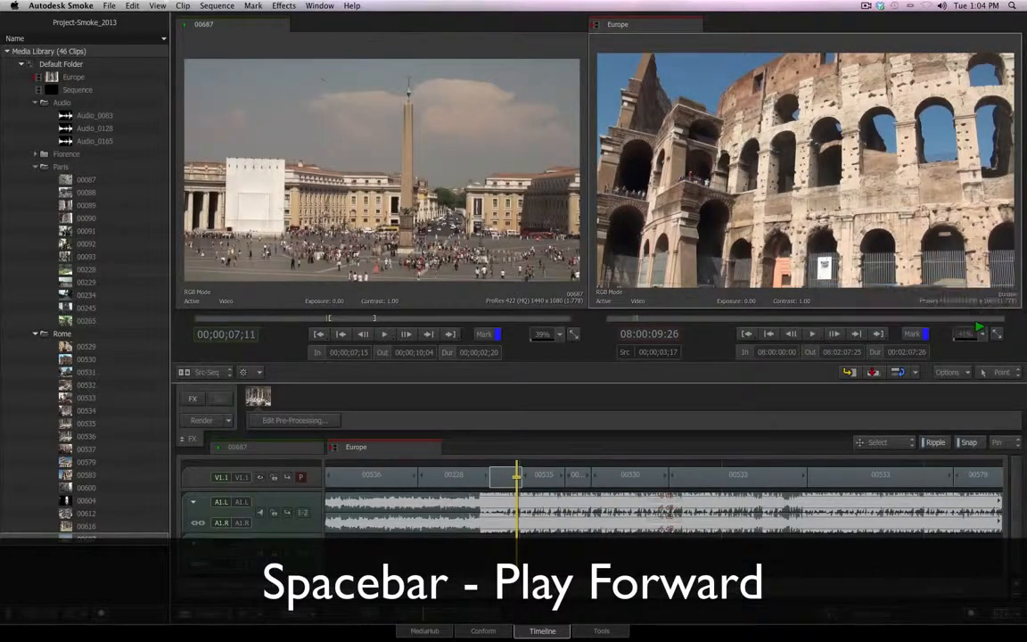
Play the Europe sequence forward from segment 00583 into the Colosseum shot and play it backwards to segment 00583
{"action": "key", "text": "space"}
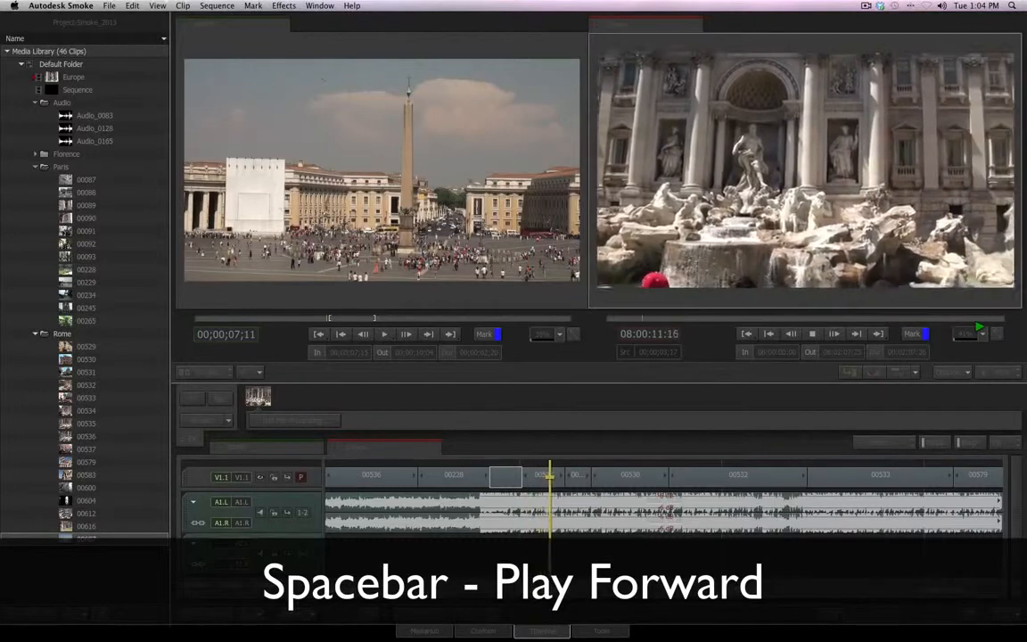
{"action": "key", "text": "space"}
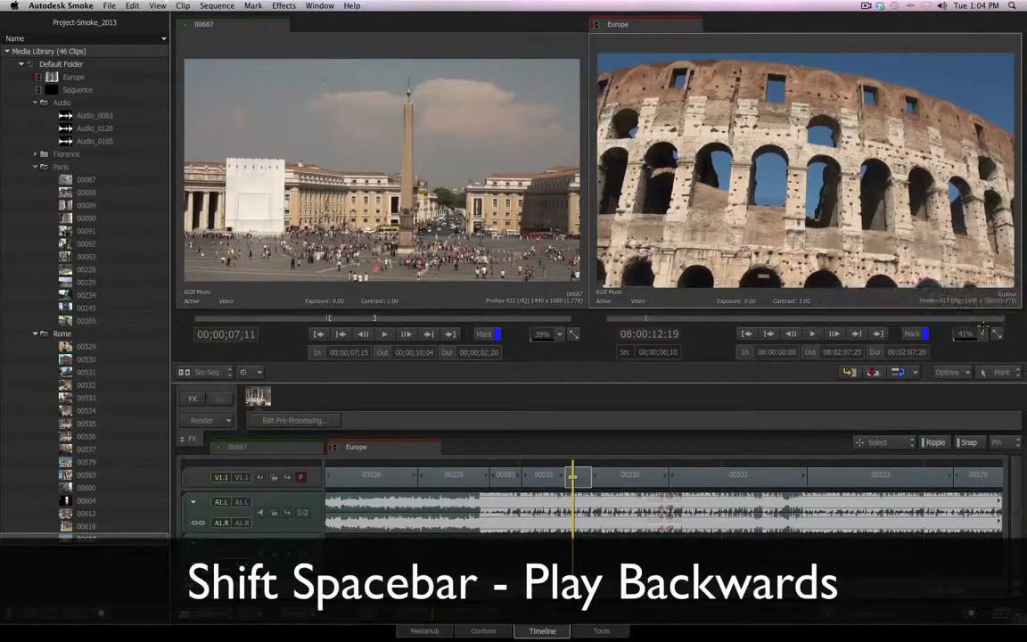
{"action": "key", "text": "shift+space"}
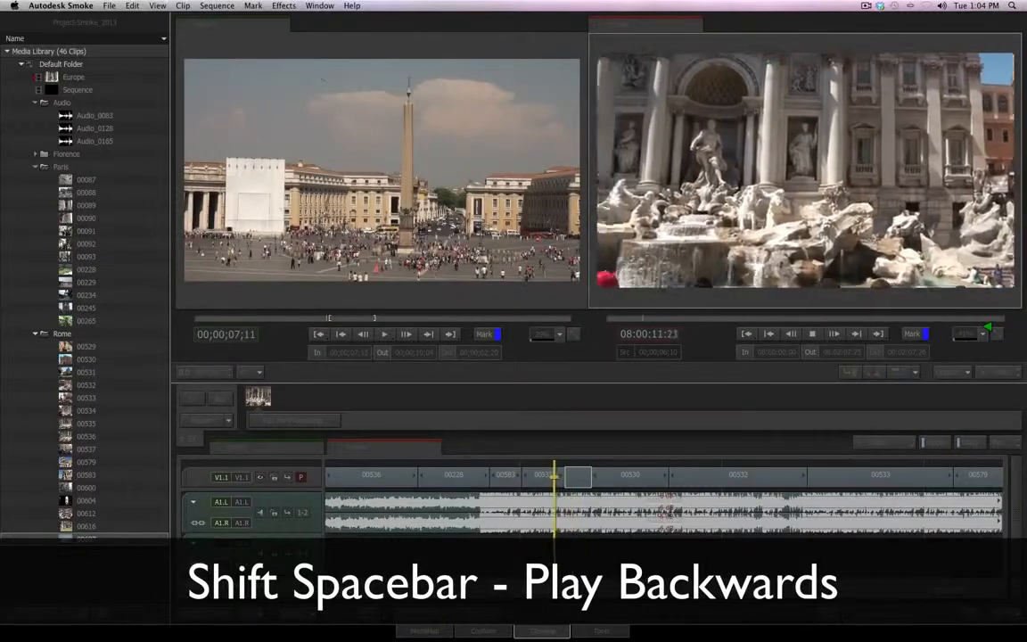
{"action": "key", "text": "space"}
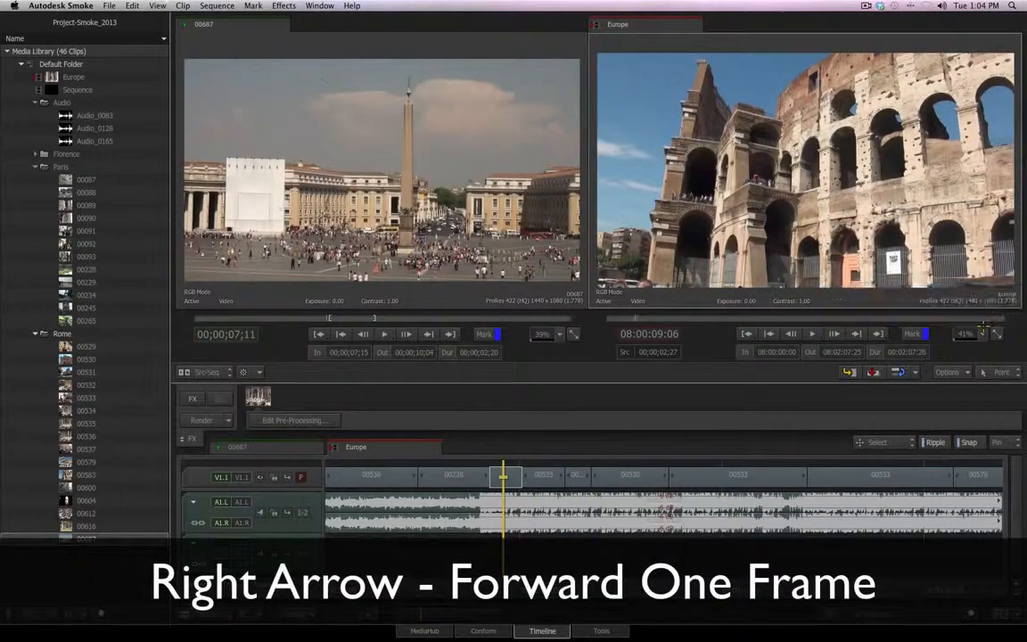
Step the playhead through the fountain shot one frame at a time, both forward and backward
{"action": "key", "text": "Right"}
{"action": "key", "text": "Left"}
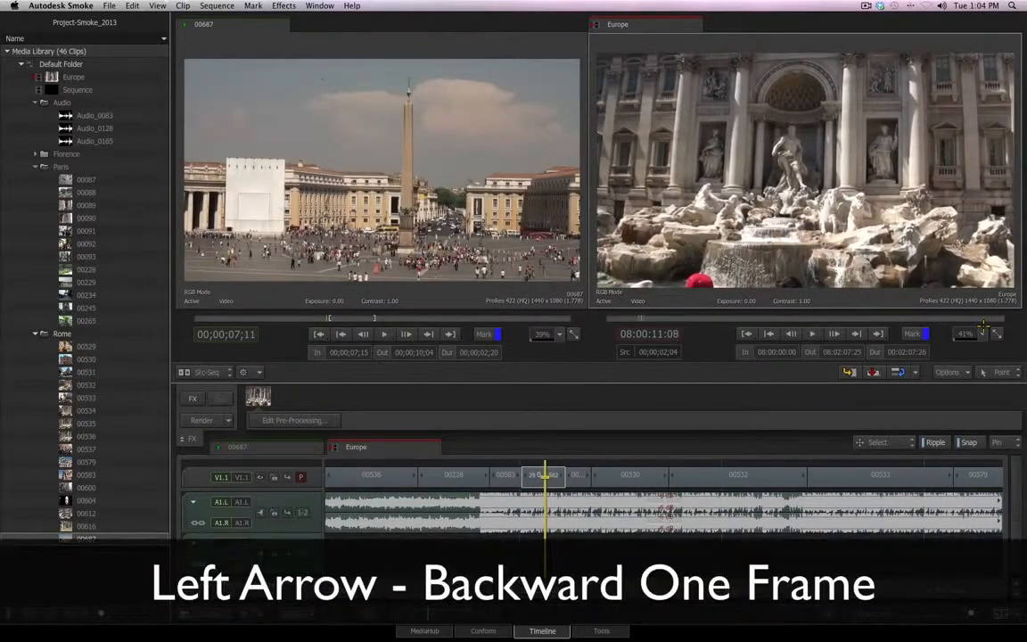
{"action": "key", "text": "Right"}
{"action": "key", "text": "Right"}
{"action": "key", "text": "Right"}
{"action": "key", "text": "Right"}
{"action": "key", "text": "Right"}
{"action": "key", "text": "Right"}
{"action": "key", "text": "Right"}
{"action": "key", "text": "Right"}
{"action": "key", "text": "Right"}
{"action": "key", "text": "Right"}
{"action": "key", "text": "Right"}
{"action": "key", "text": "Right"}
{"action": "key", "text": "Right"}
{"action": "key", "text": "Right"}
{"action": "key", "text": "Right"}
{"action": "key", "text": "Right"}
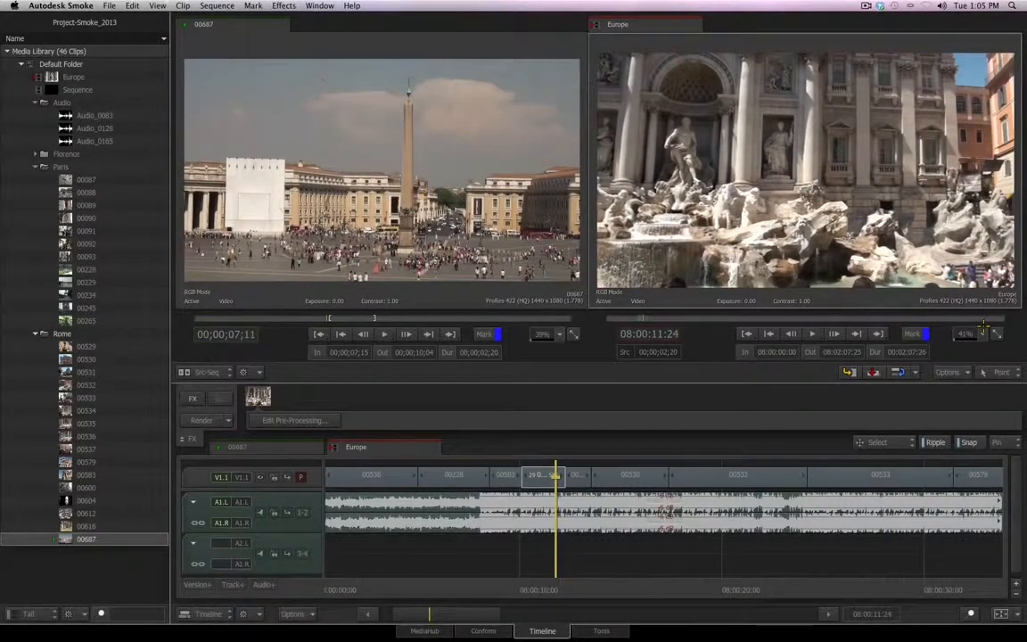
{"action": "key", "text": "Left"}
{"action": "key", "text": "Left"}
{"action": "key", "text": "Left"}
{"action": "key", "text": "Left"}
{"action": "key", "text": "Left"}
{"action": "key", "text": "Left"}
{"action": "key", "text": "Left"}
{"action": "key", "text": "Left"}
{"action": "key", "text": "Left"}
{"action": "key", "text": "Left"}
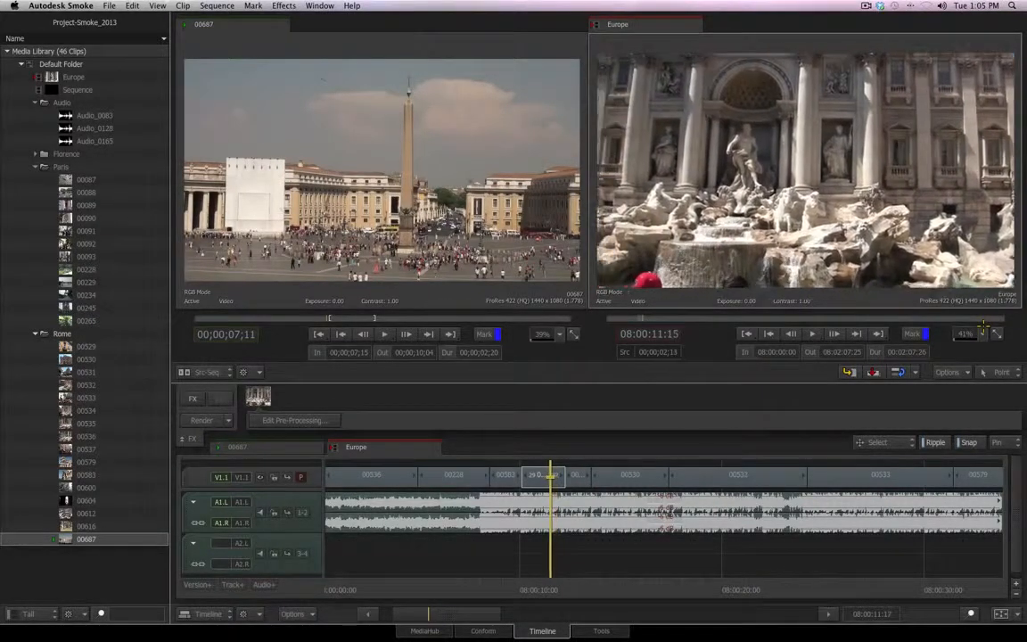
Move the playhead forward in ten-frame jumps into the Colosseum shot and back in ten-frame jumps to the fountain shot
{"action": "key", "text": "shift+Right"}
{"action": "key", "text": "shift+Right"}
{"action": "key", "text": "shift+Right"}
{"action": "key", "text": "shift+Right"}
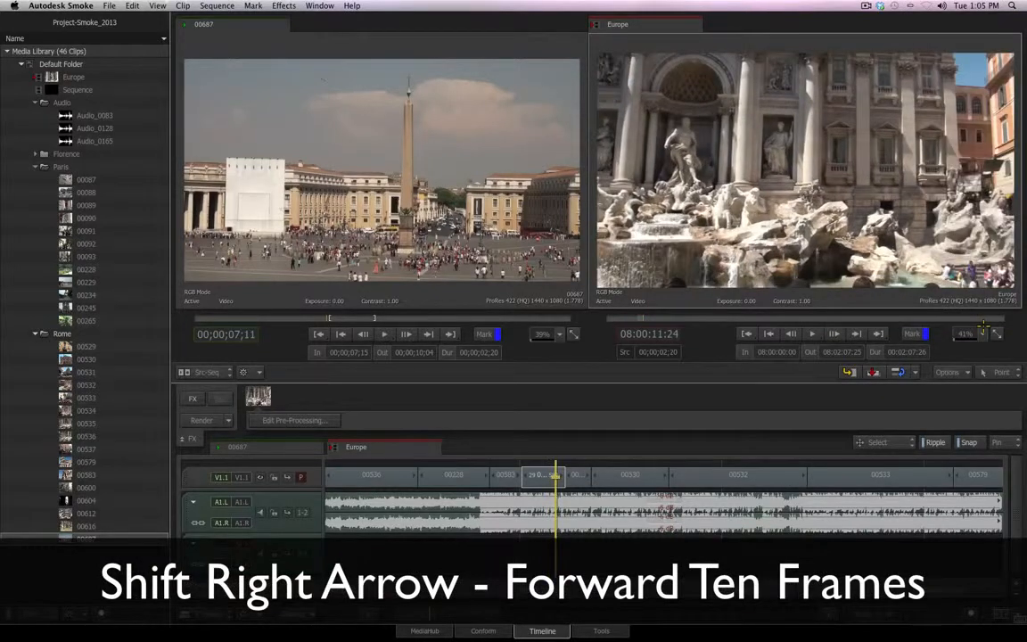
{"action": "key", "text": "shift+Right"}
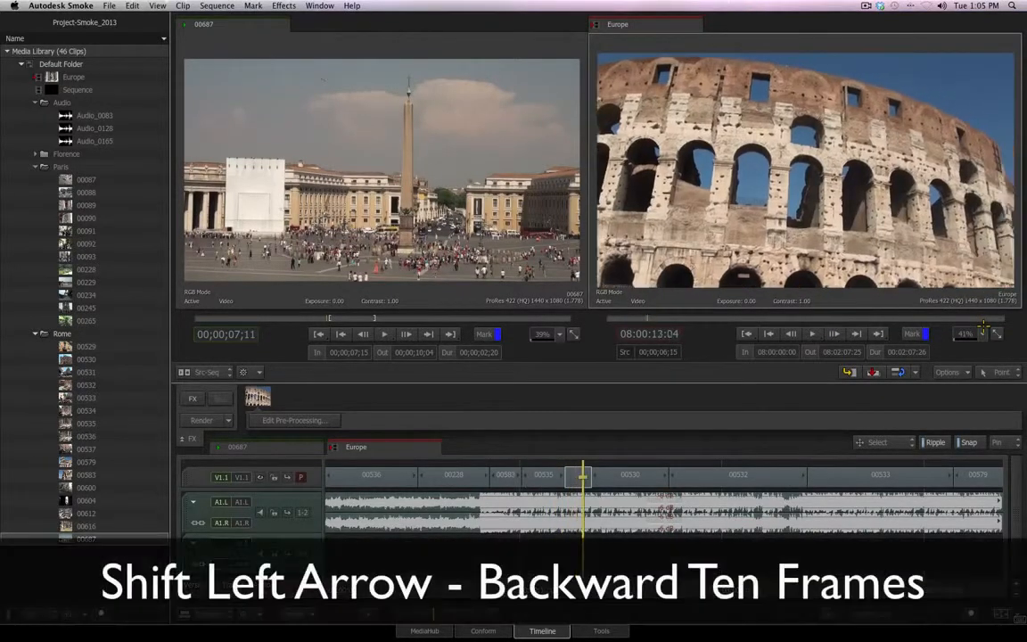
{"action": "key", "text": "shift+Left"}
{"action": "key", "text": "shift+Left"}
{"action": "key", "text": "shift+Left"}
{"action": "key", "text": "shift+Left"}
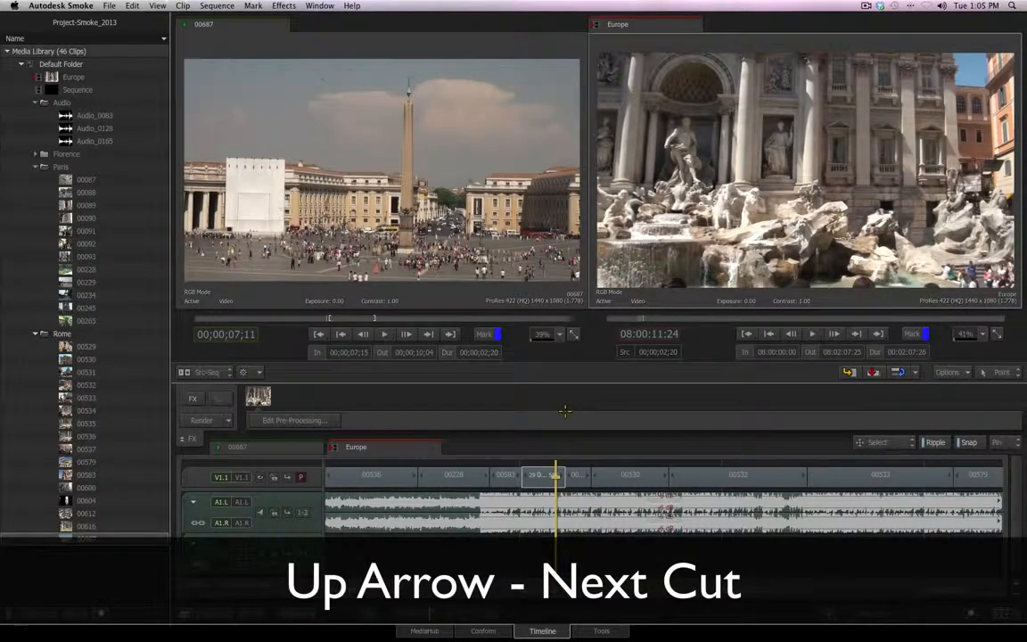
Jump the playhead from cut to cut in both directions along the Europe timeline, ending at 08:00:10:03
{"action": "key", "text": "Up"}
{"action": "key", "text": "Up"}
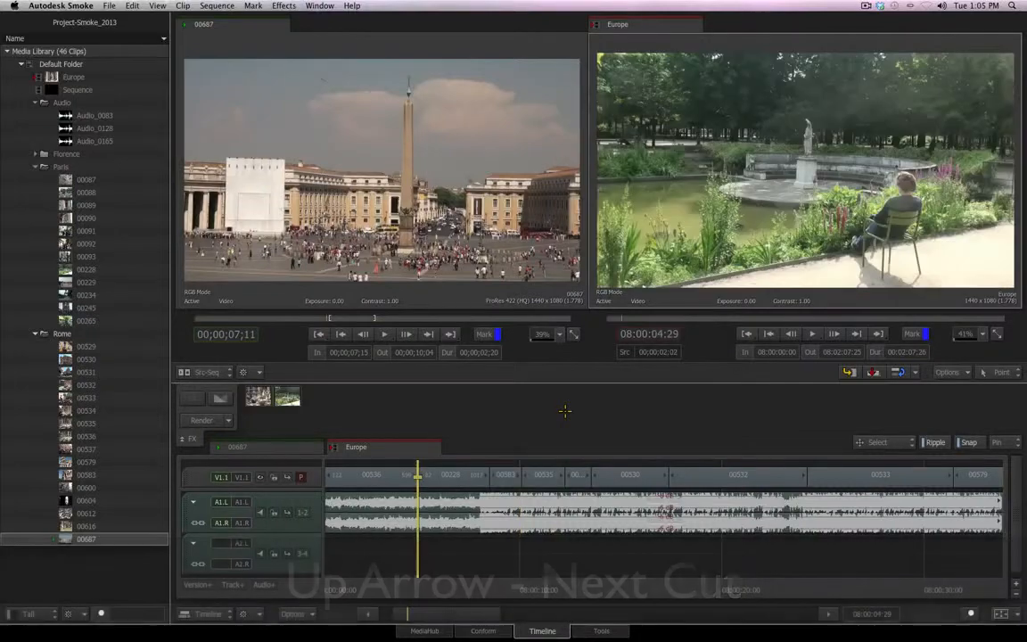
{"action": "key", "text": "Down"}
{"action": "key", "text": "Down"}
{"action": "key", "text": "Down"}
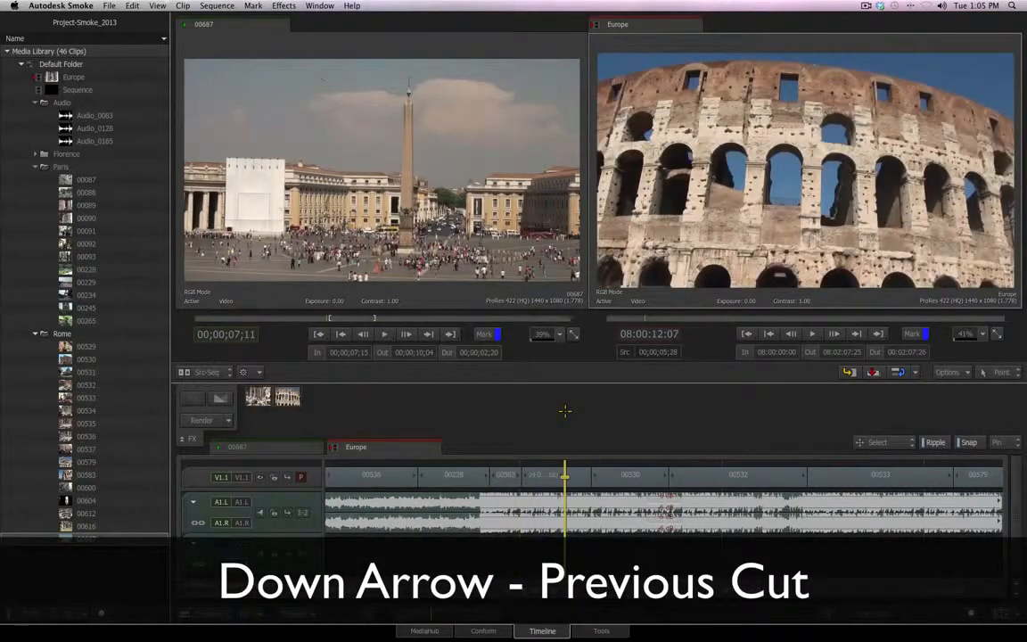
{"action": "key", "text": "Down"}
{"action": "key", "text": "Down"}
{"action": "key", "text": "Up"}
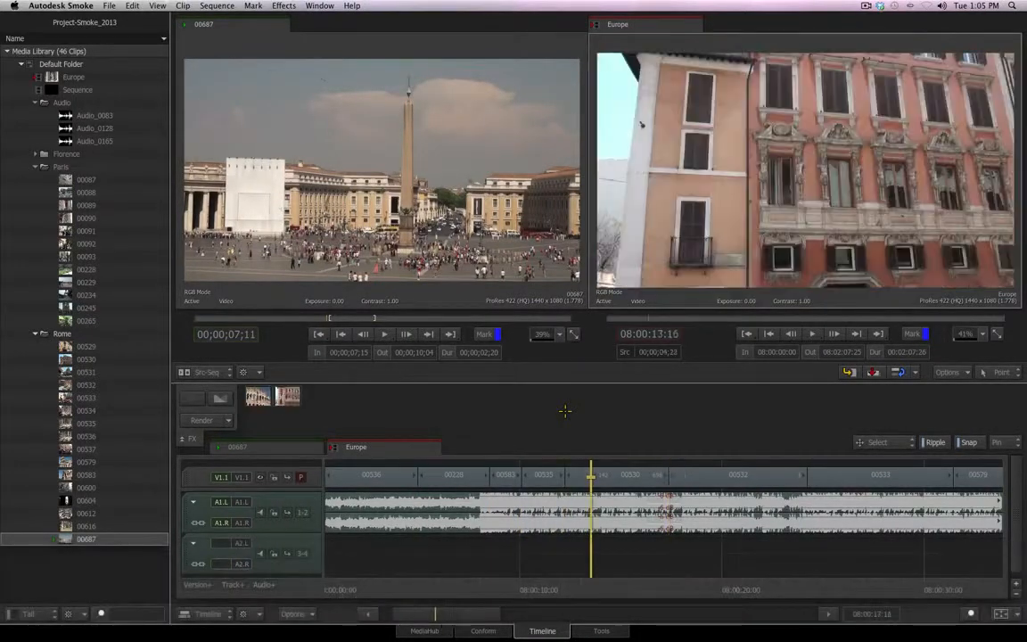
{"action": "key", "text": "Up"}
{"action": "key", "text": "Up"}
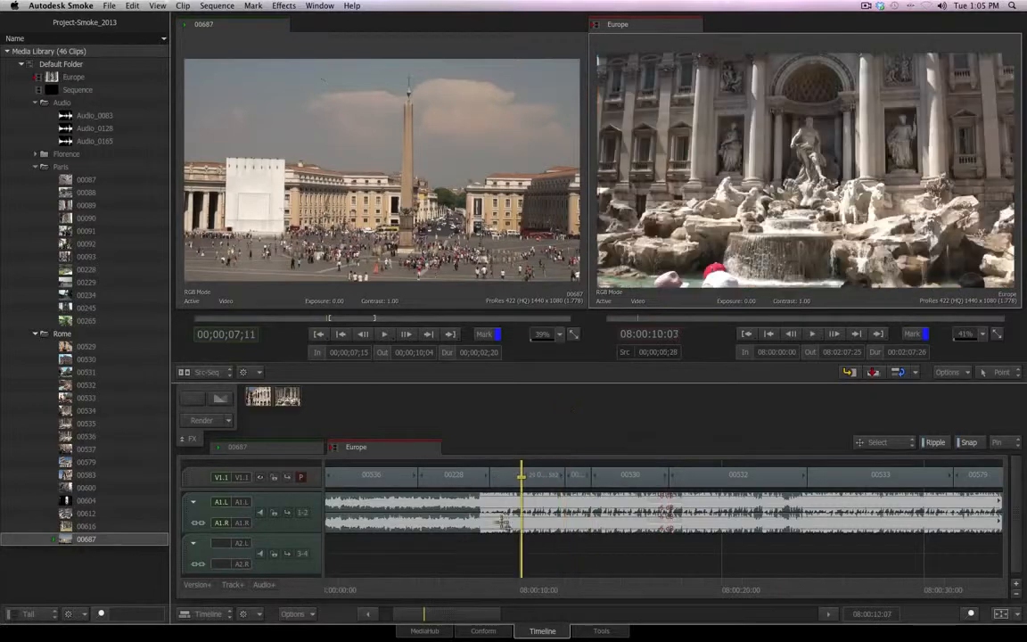
Select segments 00530 and 00532, extend the selection to every timeline segment, and deselect everything
{"action": "left_click", "coordinate": [636, 484]}
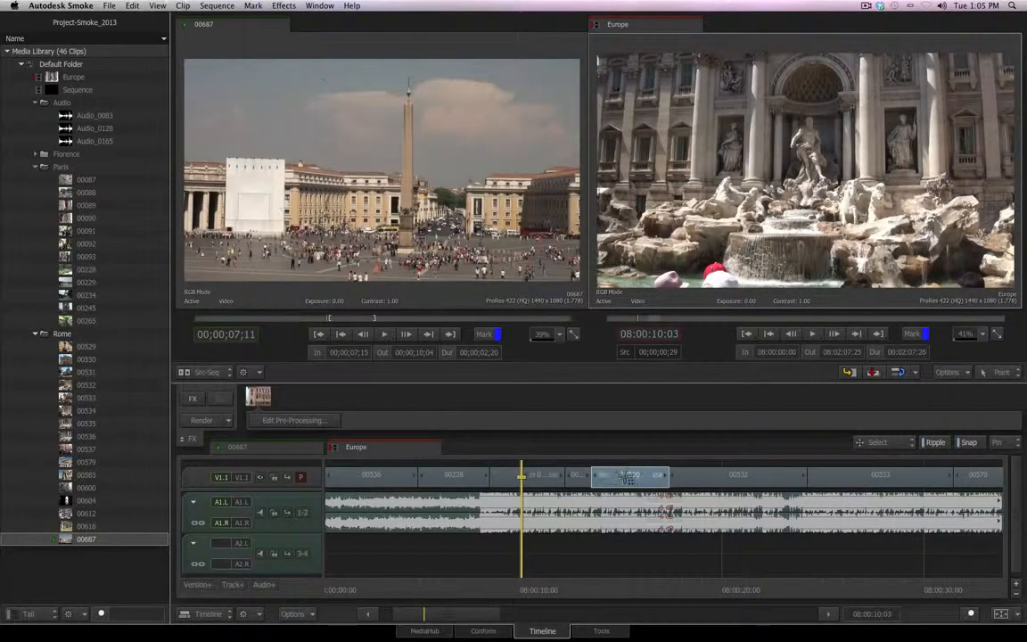
{"action": "left_click", "coordinate": [684, 475], "text": "shift"}
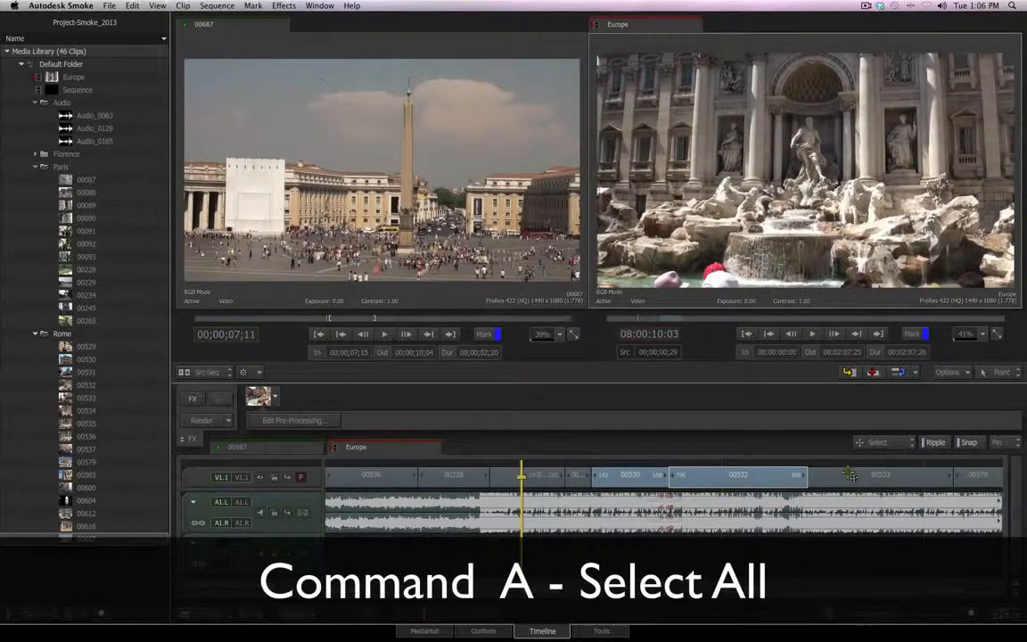
{"action": "key", "text": "super+a"}
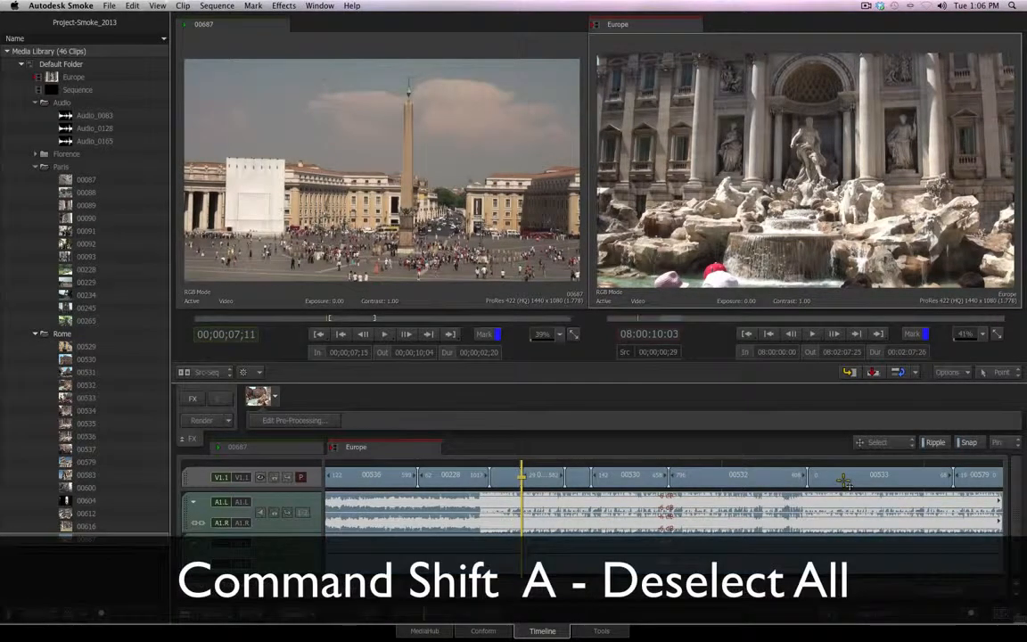
{"action": "key", "text": "super+shift+a"}
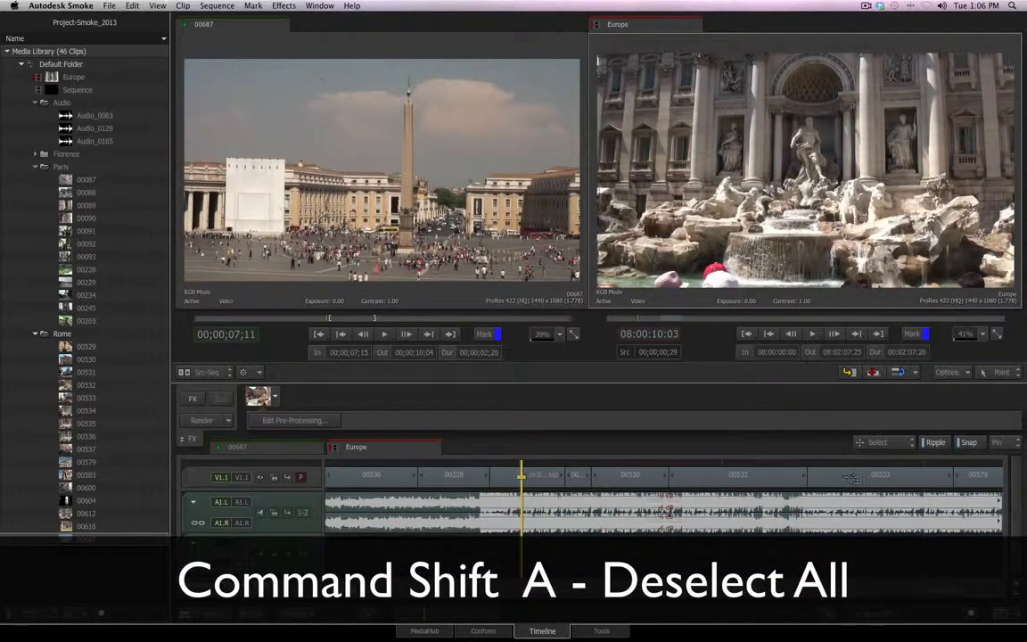
Cut segment 00532 at 08:00:20:15 and create the cut across all layers at the same position
{"action": "left_click_drag", "start_coordinate": [523, 591], "coordinate": [731, 588]}
{"action": "key", "text": "ctrl+v"}
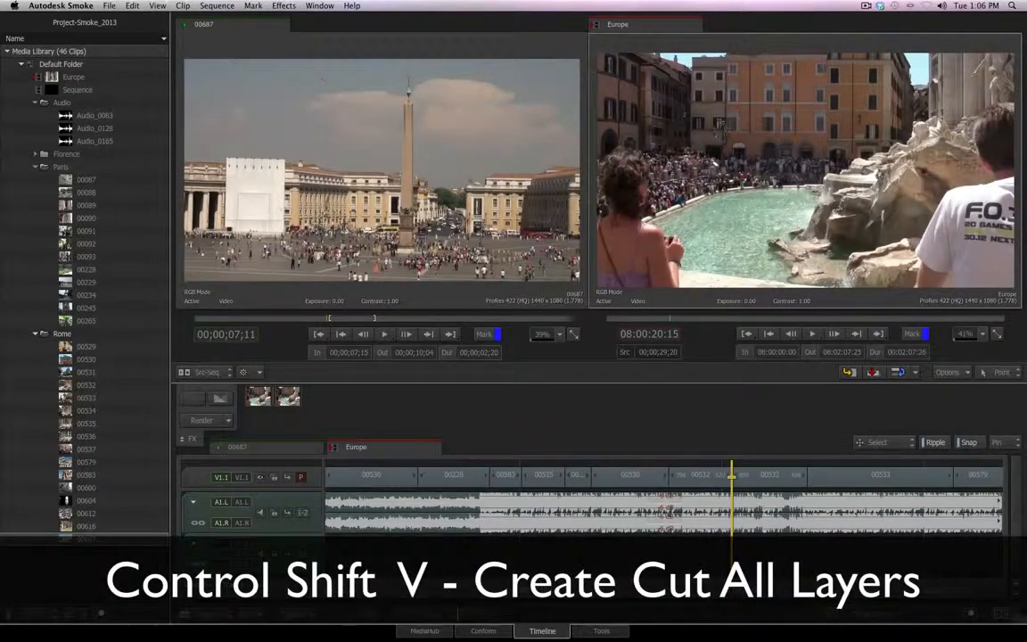
{"action": "key", "text": "ctrl+shift+v"}
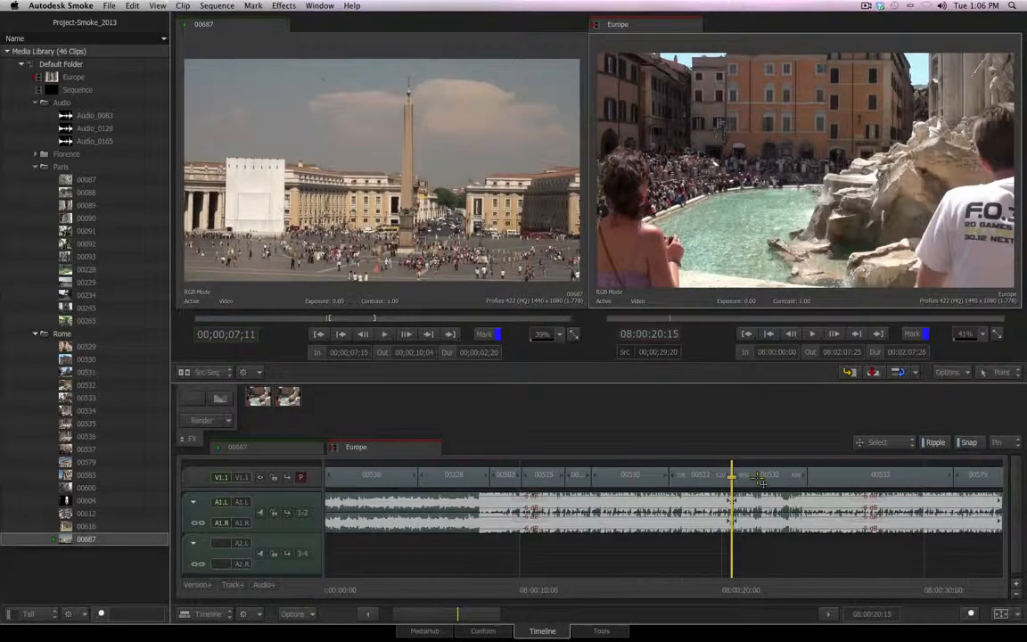
Set the Europe sequence's In mark at 08:00:14:19 and its Out mark at 08:00:18:26
{"action": "left_click_drag", "start_coordinate": [731, 588], "coordinate": [613, 589]}
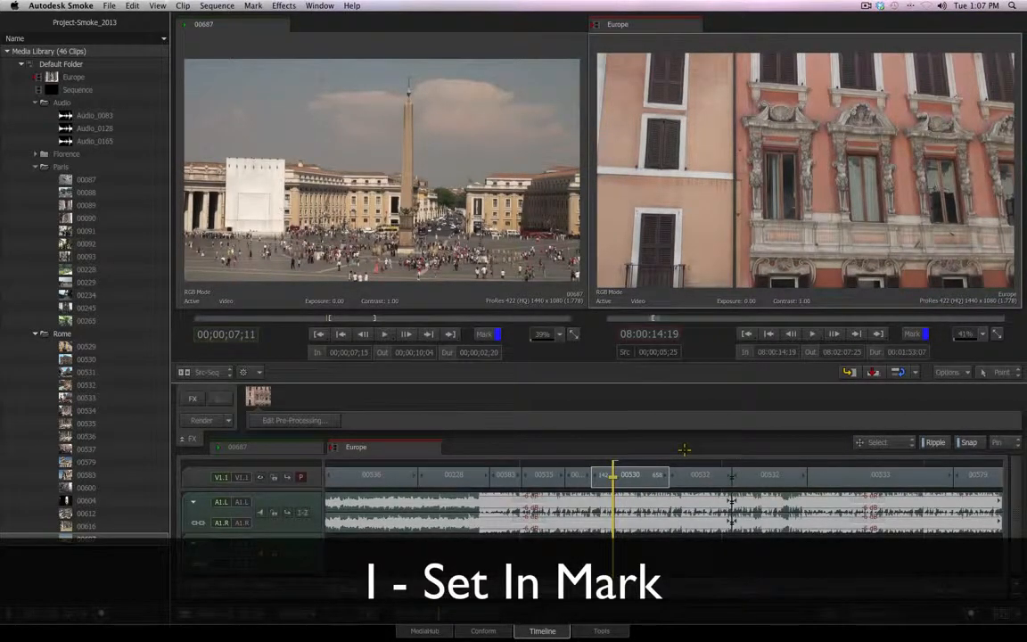
{"action": "key", "text": "space"}
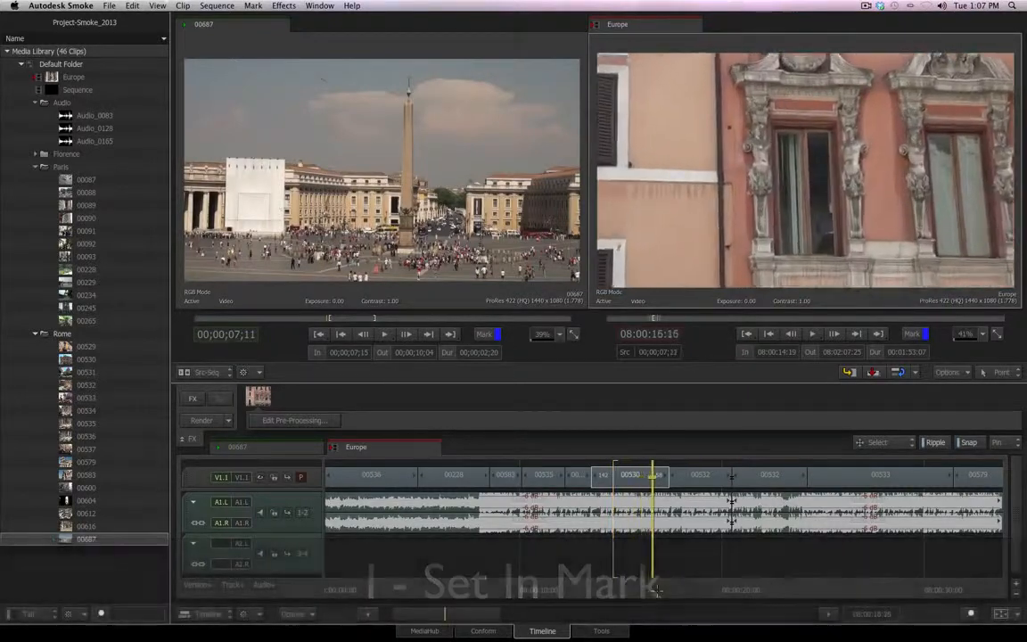
{"action": "key", "text": "space"}
{"action": "key", "text": "o"}
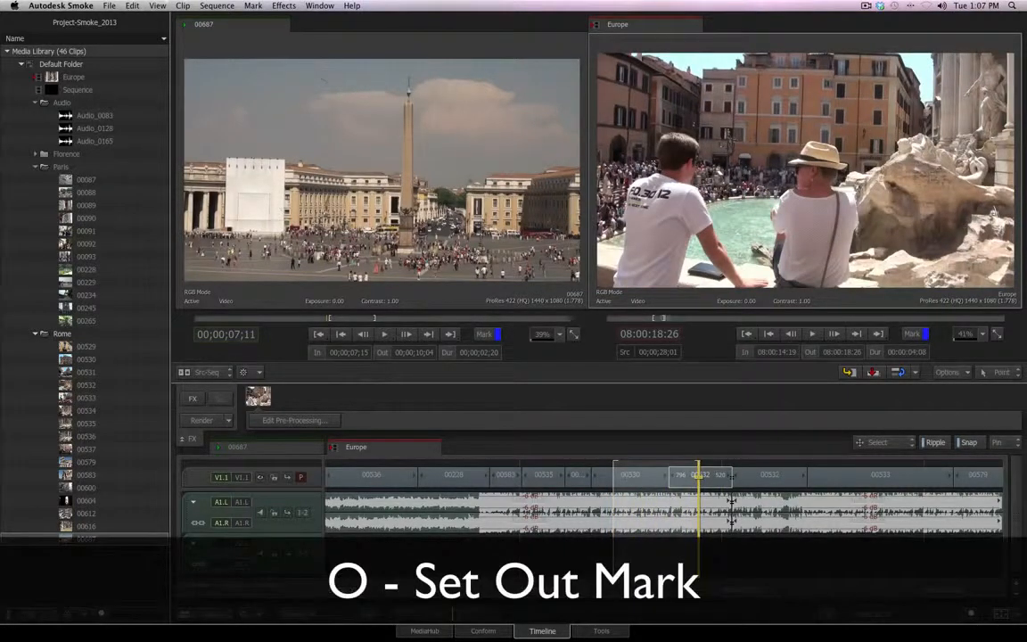
Place the playhead at 08:00:16:12 and clear the Europe sequence's In mark and Out mark individually
{"action": "left_click", "coordinate": [649, 466]}
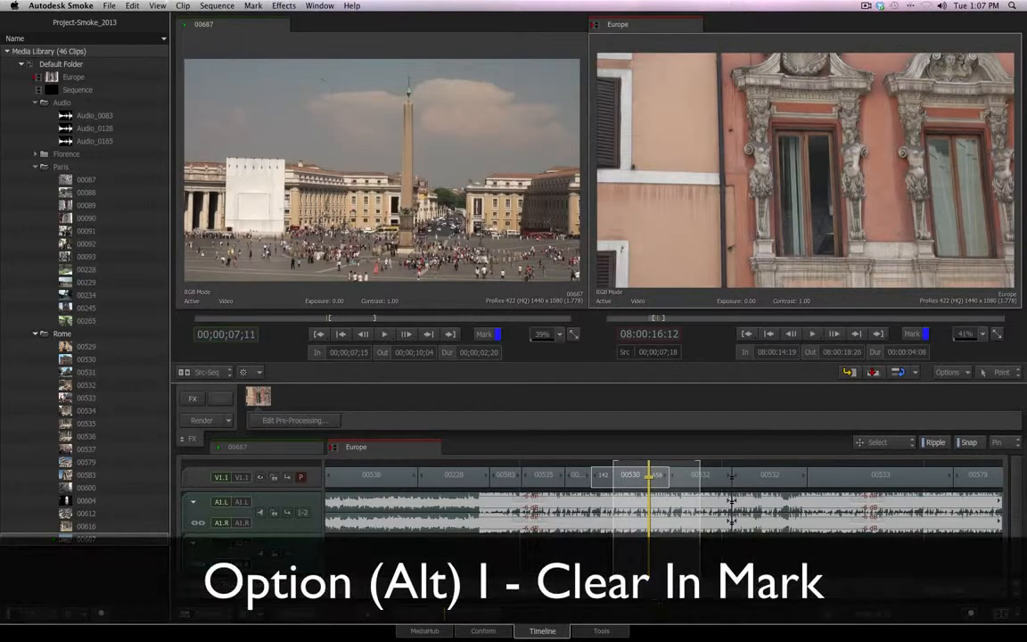
{"action": "key", "text": "alt+i"}
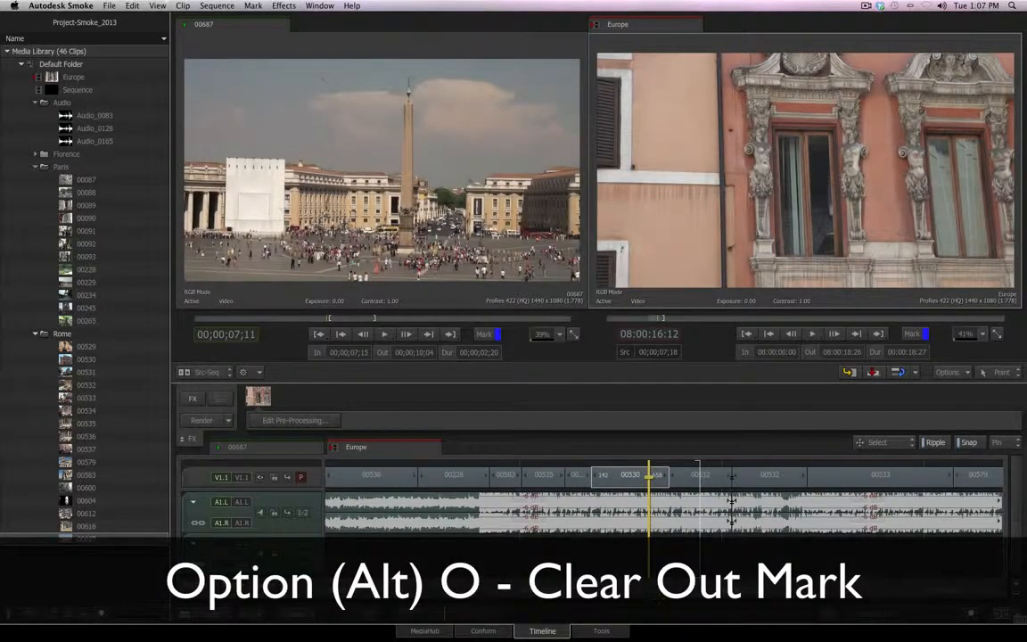
{"action": "key", "text": "alt+o"}
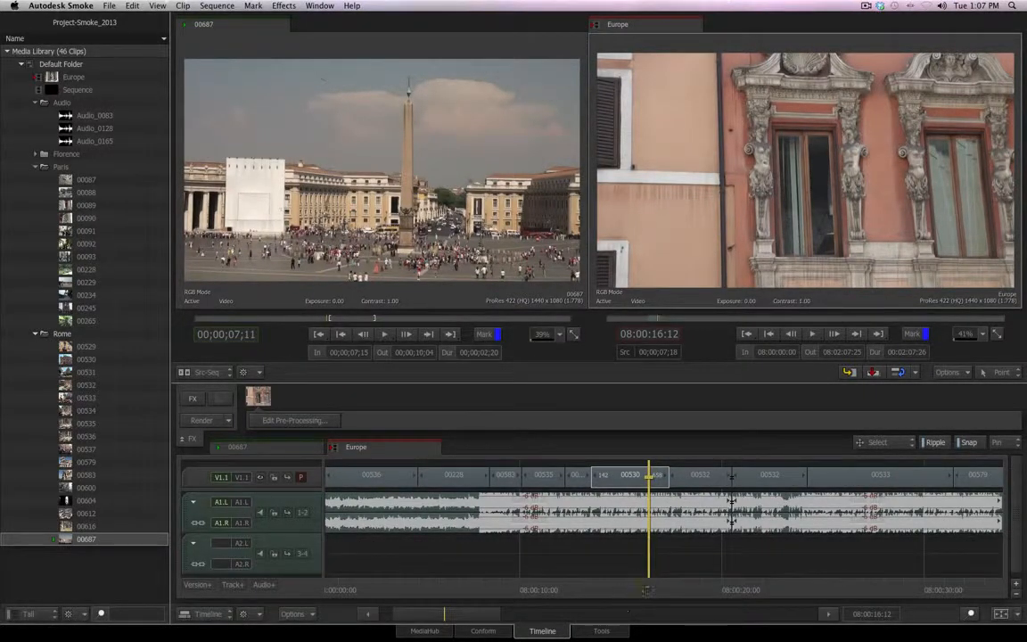
Mark In at 08:00:14:12 and Out at 08:00:19:04 around segment 00530, and clear both marks together
{"action": "left_click_drag", "start_coordinate": [648, 599], "coordinate": [703, 592]}
{"action": "key", "text": "o"}
{"action": "left_click", "coordinate": [656, 603]}
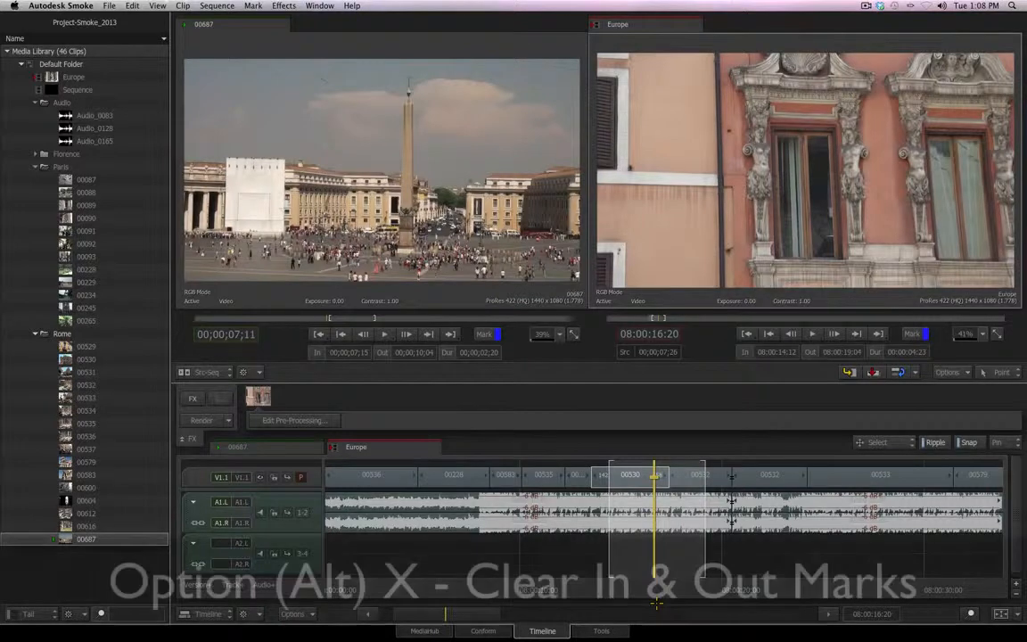
{"action": "key", "text": "alt+x"}
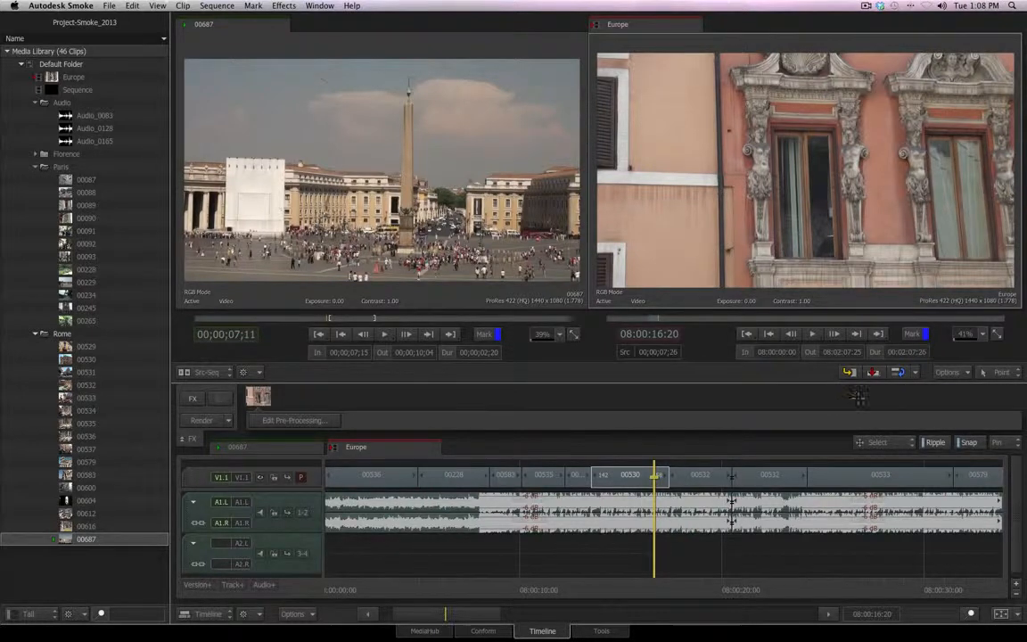
Load Paris clip 00228 as the source, insert it twice into Europe from 08:00:16:20, and undo both inserts
{"action": "left_click", "coordinate": [86, 268]}
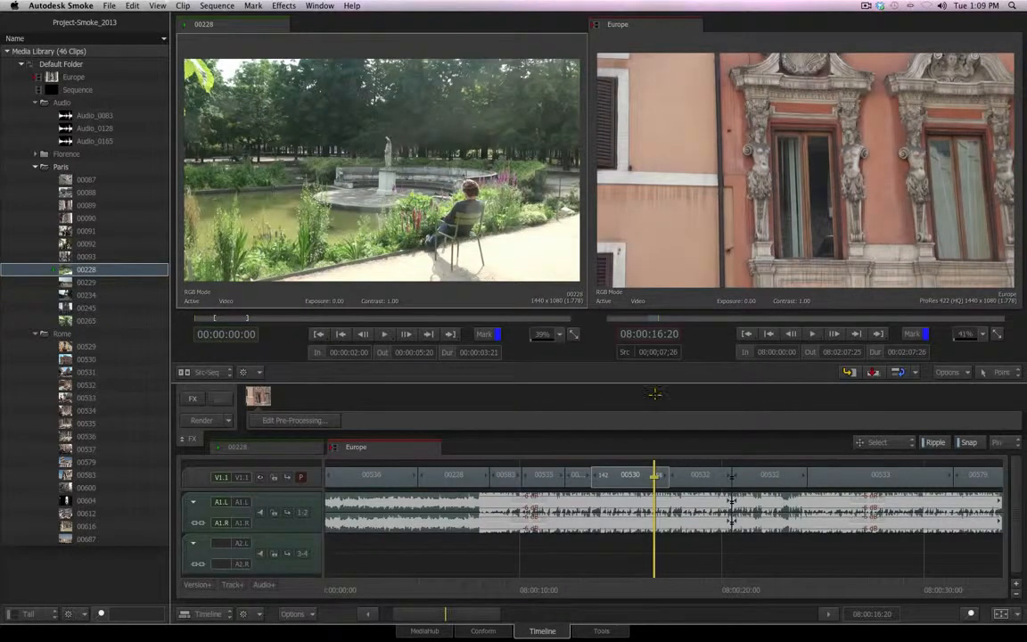
{"action": "key", "text": "F9"}
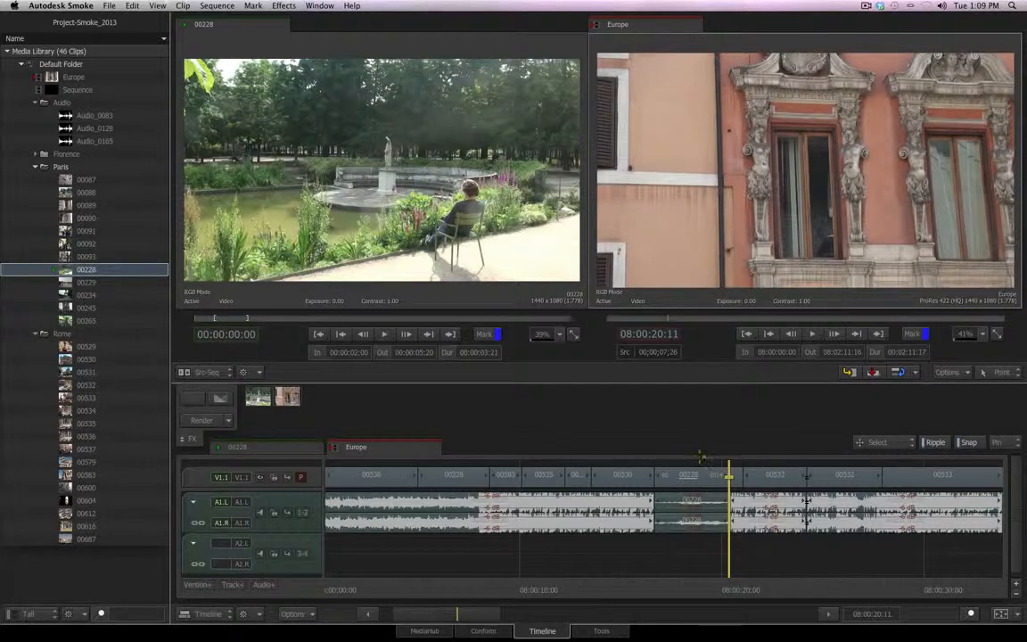
{"action": "key", "text": "F9"}
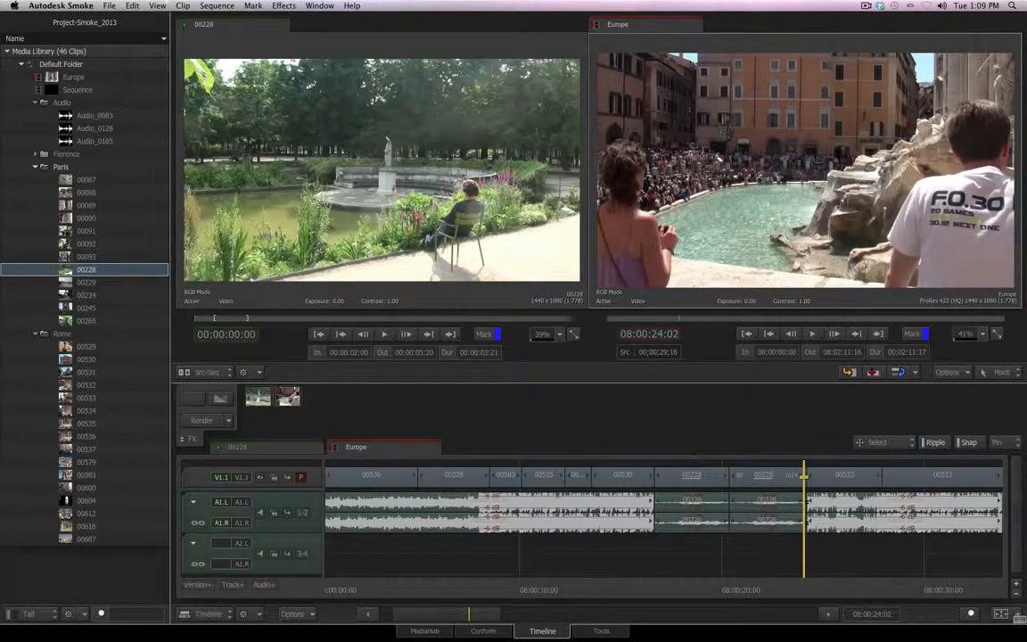
{"action": "key", "text": "ctrl+z"}
{"action": "key", "text": "ctrl+z"}
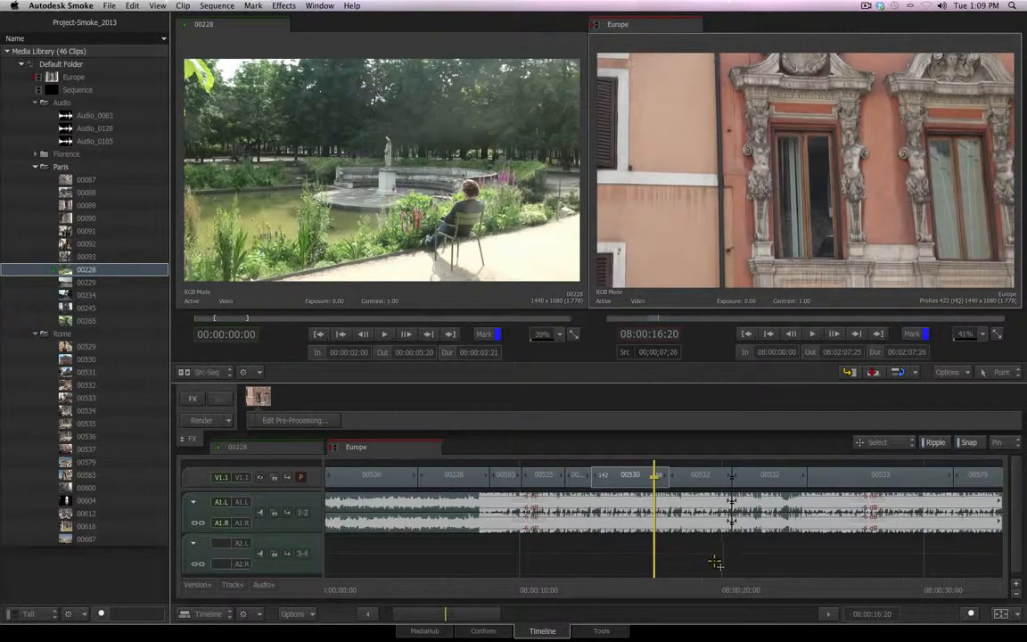
Lock the A1 stereo audio track of the Europe sequence and unlock it again
{"action": "left_click", "coordinate": [273, 513]}
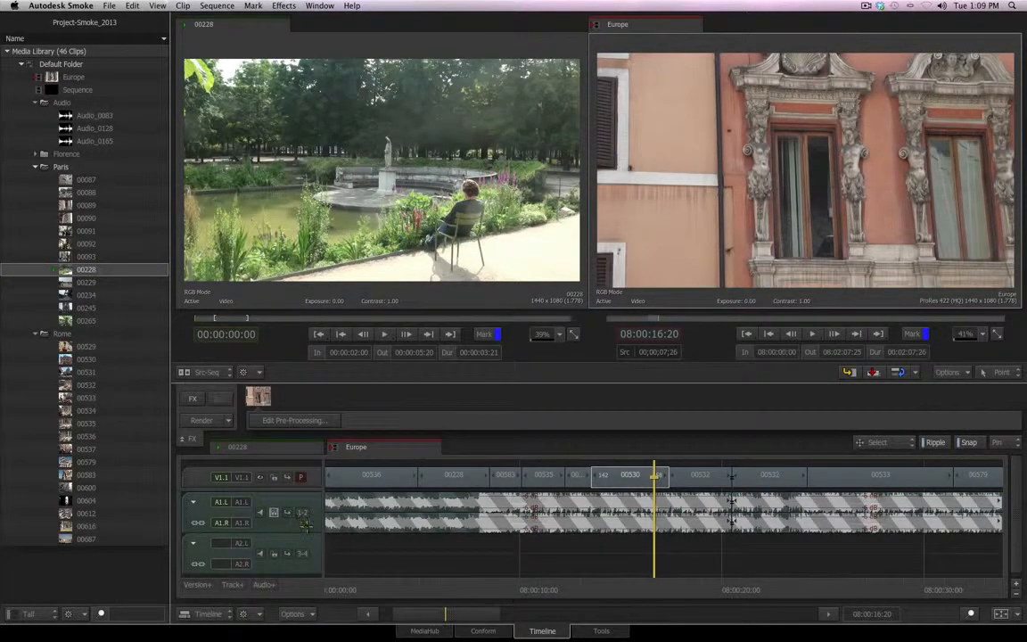
{"action": "left_click", "coordinate": [274, 513]}
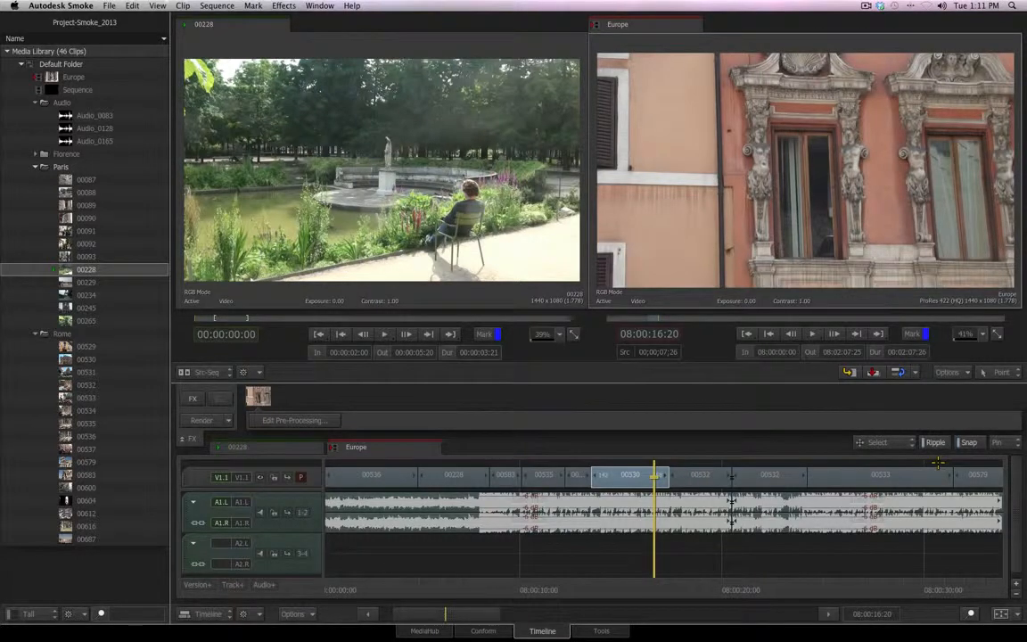
Move segment 00535 behind the short segment that follows it, inverting snapping during the move, and leave Snap on
{"action": "key", "text": "n"}
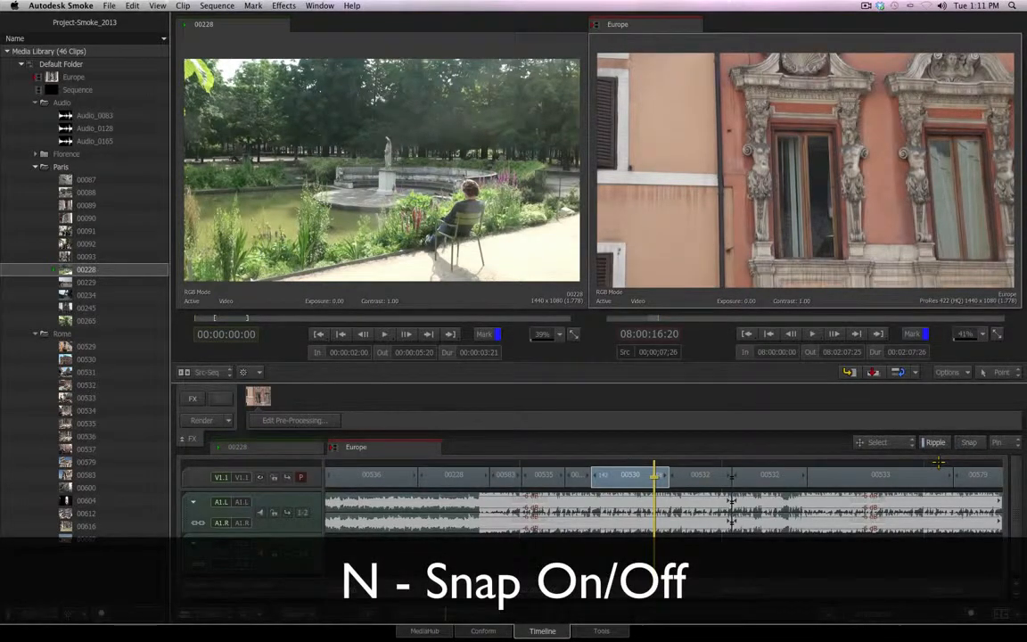
{"action": "left_click", "coordinate": [535, 480]}
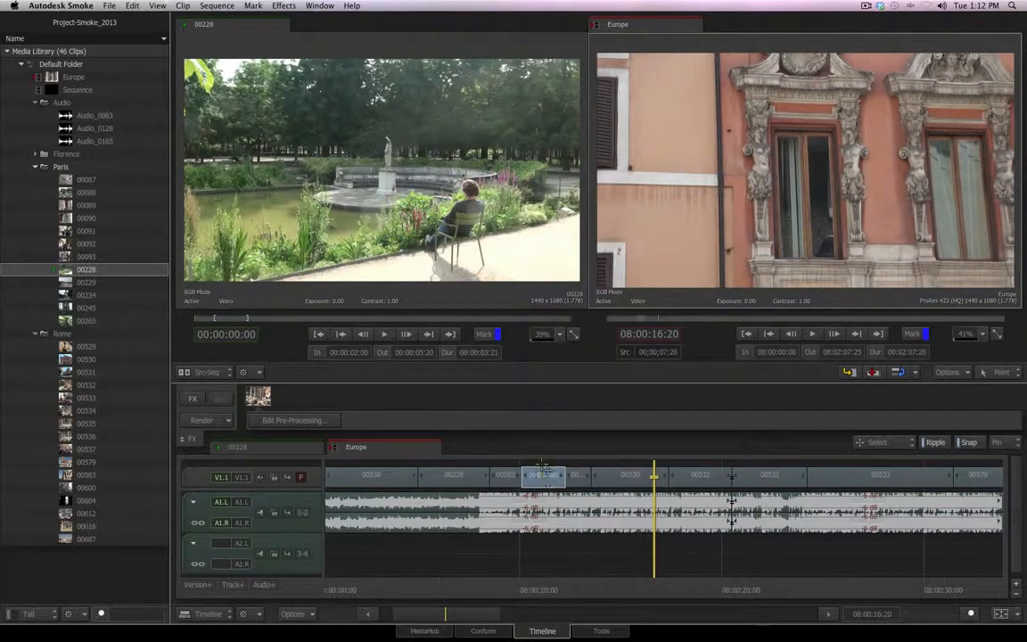
{"action": "left_click_drag", "start_coordinate": [543, 472], "coordinate": [568, 477]}
{"action": "key", "text": "shift"}
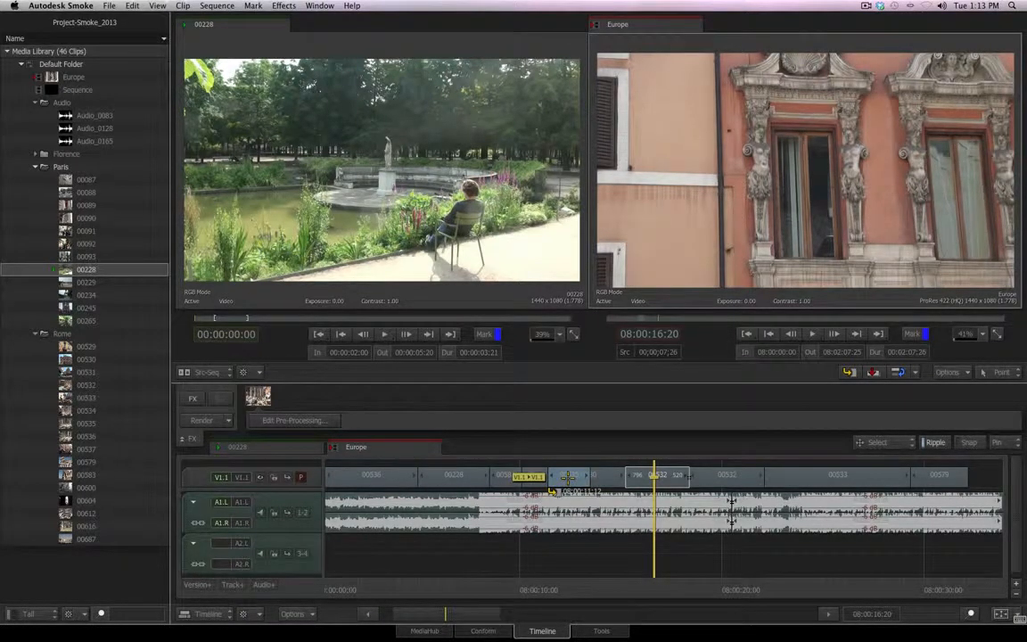
{"action": "left_click_drag", "start_coordinate": [567, 479], "coordinate": [565, 482]}
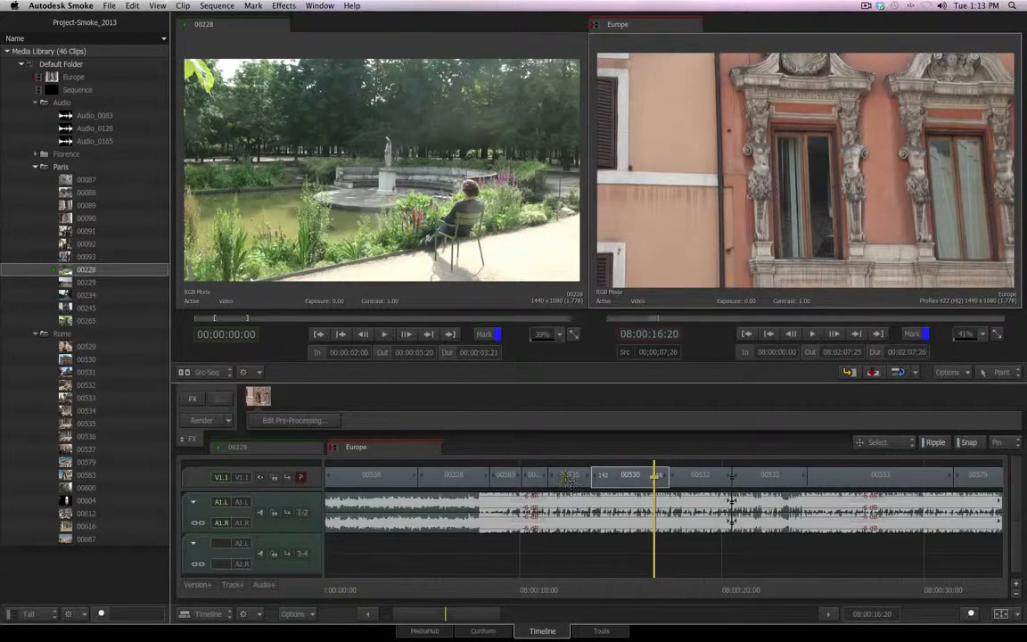
{"action": "left_click", "coordinate": [967, 443]}
Try repositioning segments 00530 and 00532 along the V1.1 track with Ripple temporarily off, and undo the last move
{"action": "left_click_drag", "start_coordinate": [618, 474], "coordinate": [664, 480]}
{"action": "left_click_drag", "start_coordinate": [631, 476], "coordinate": [773, 478]}
{"action": "key", "text": "alt"}
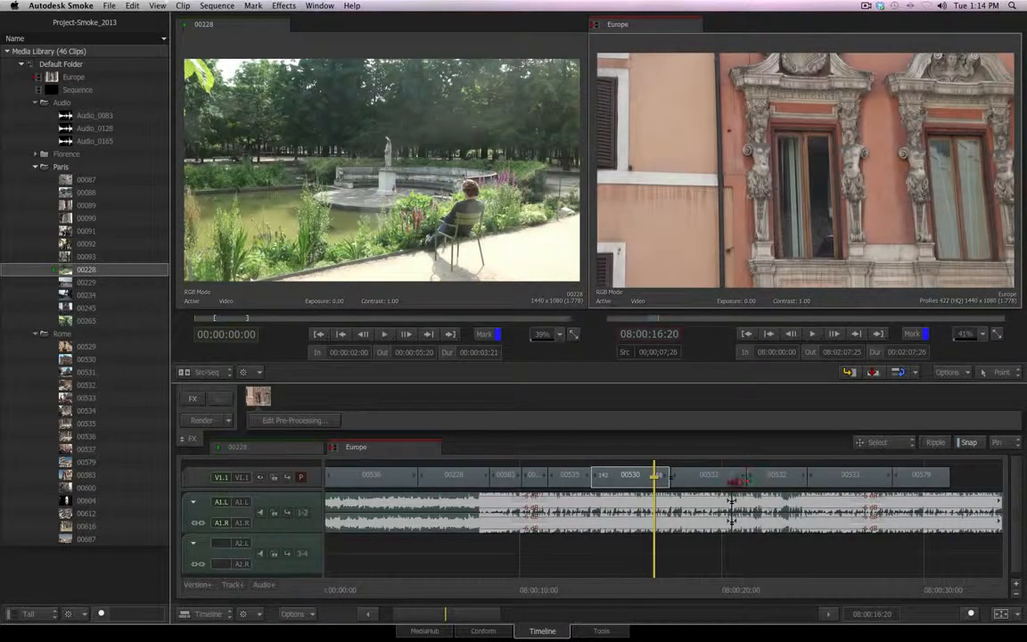
{"action": "left_click_drag", "start_coordinate": [775, 479], "coordinate": [945, 481]}
{"action": "key", "text": "super+z"}
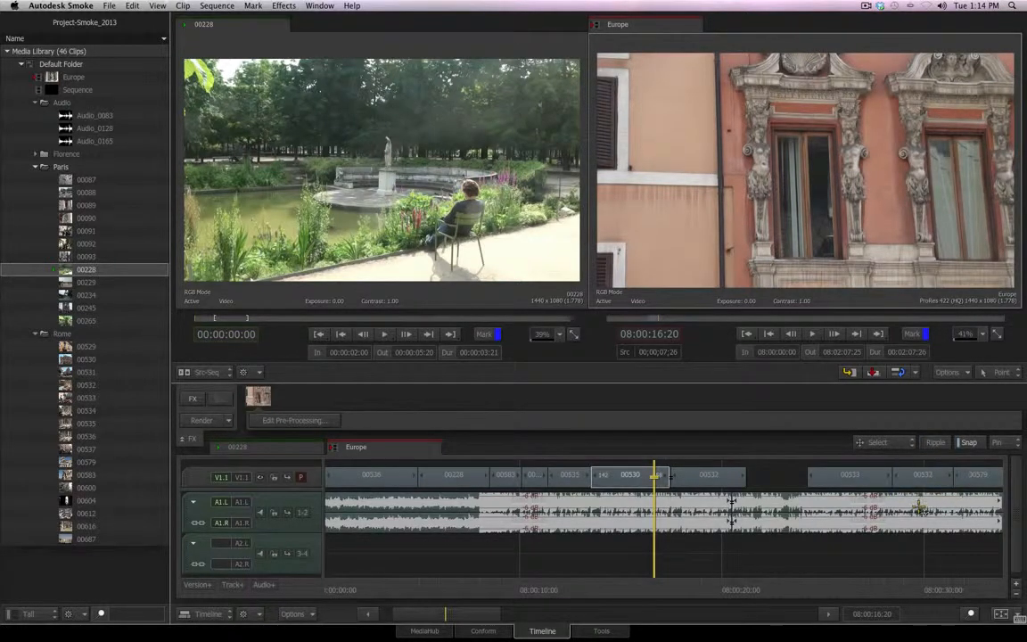
Place the playhead at 08:00:13:06 and trim the head of segment 00530 to the positioner
{"action": "left_click_drag", "start_coordinate": [655, 589], "coordinate": [576, 589]}
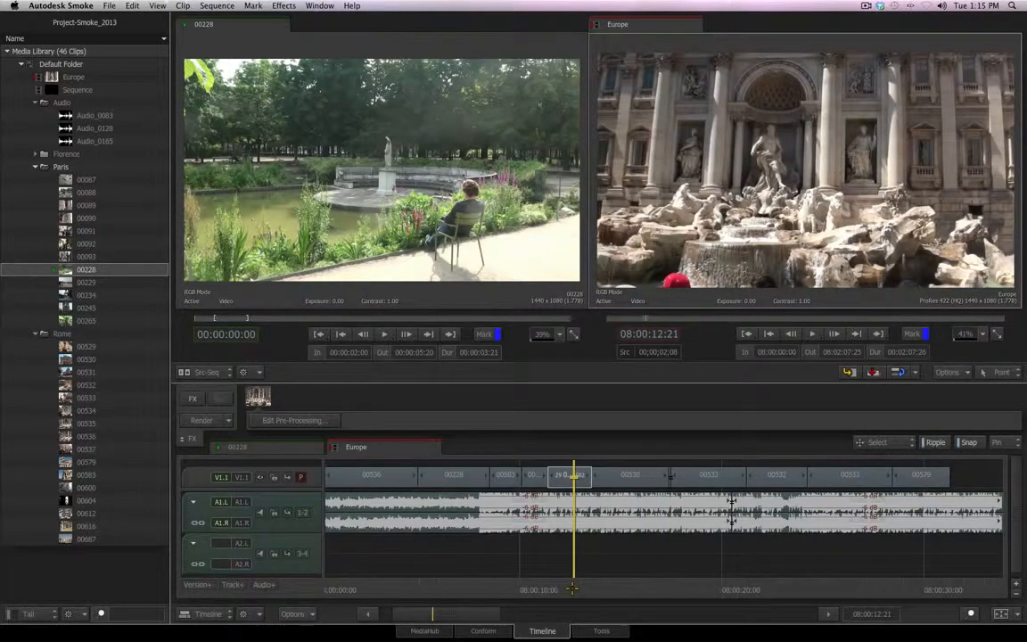
{"action": "left_click_drag", "start_coordinate": [429, 614], "coordinate": [433, 461]}
{"action": "left_click_drag", "start_coordinate": [575, 592], "coordinate": [621, 586]}
{"action": "left_click", "coordinate": [719, 480]}
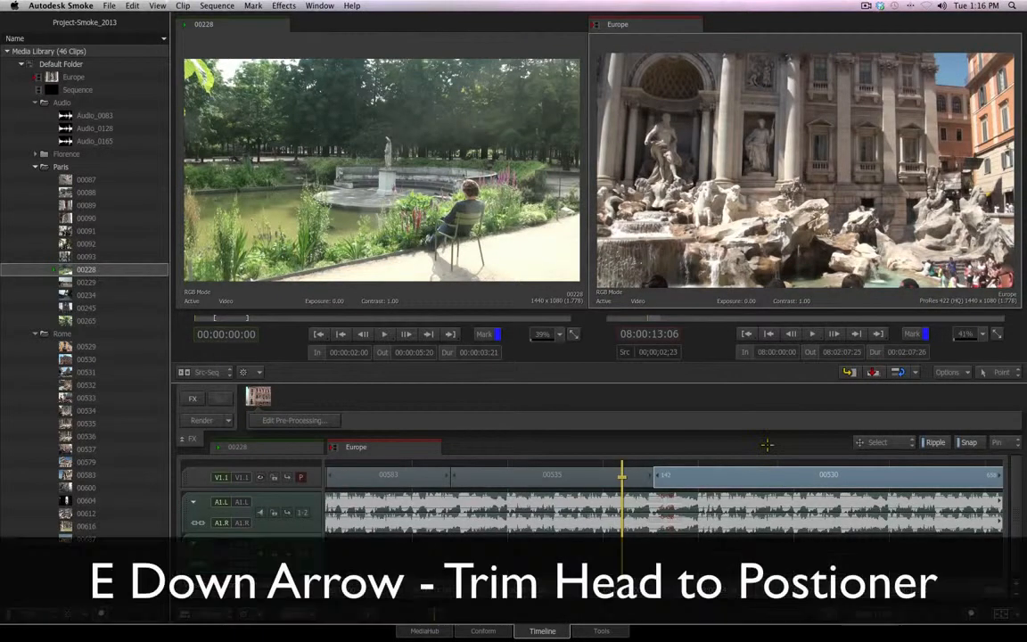
{"action": "key", "text": "e"}
{"action": "key", "text": "Down"}
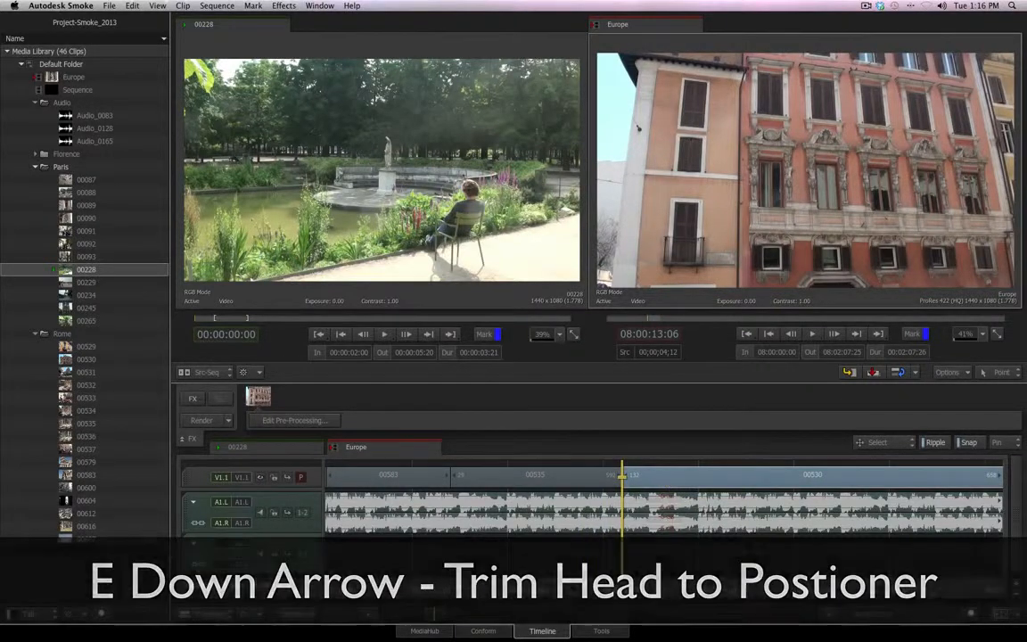
Place the playhead at 08:00:13:23 and trim the tail of segment 00535 to the positioner
{"action": "left_click", "coordinate": [676, 475]}
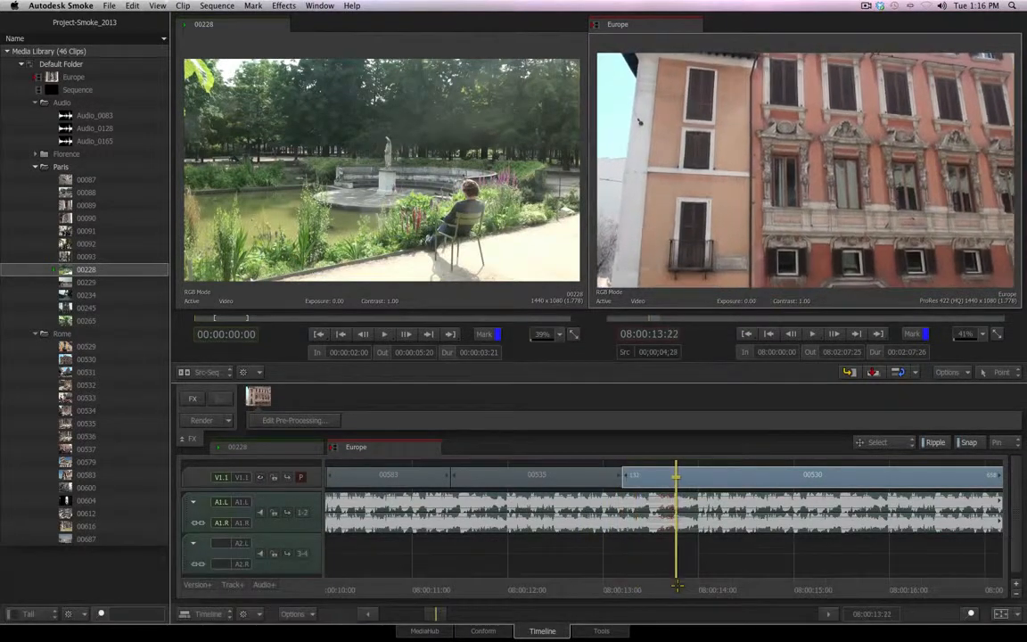
{"action": "left_click", "coordinate": [547, 477]}
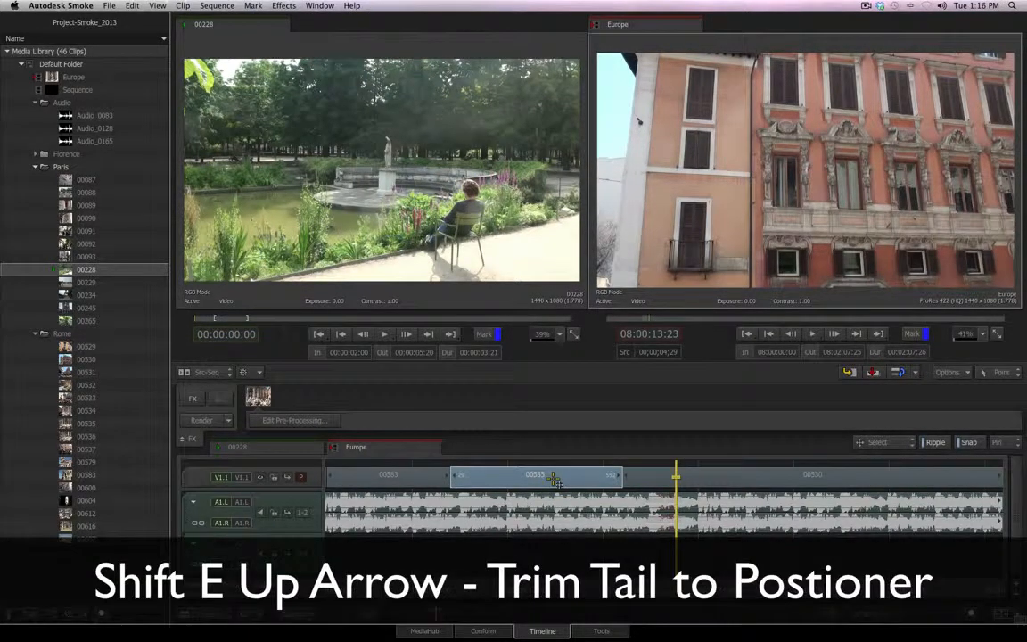
{"action": "key", "text": "shift+e"}
{"action": "key", "text": "Up"}
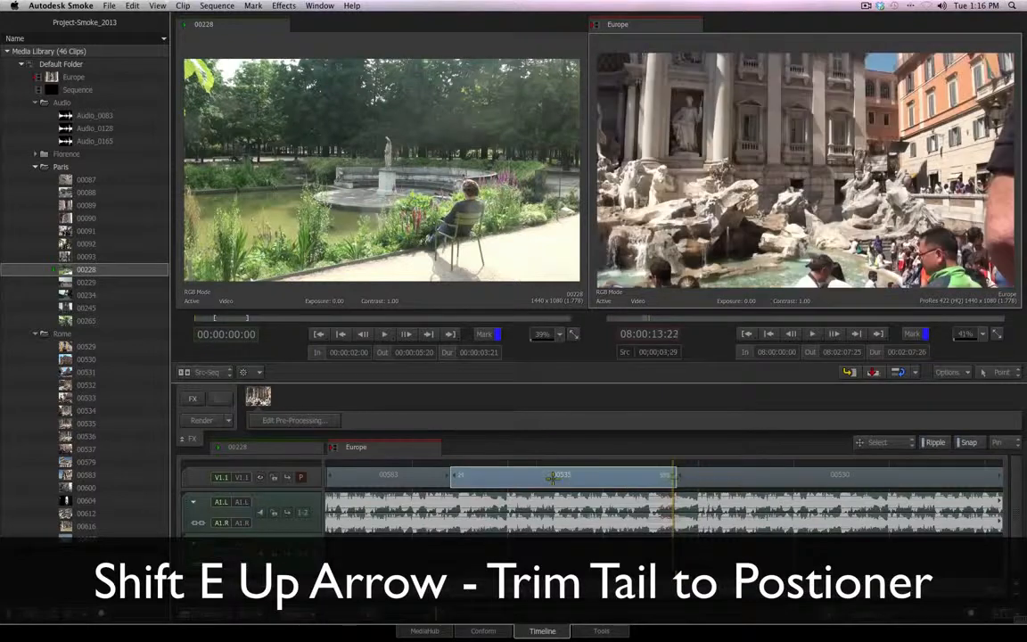
Slip the cut between segments 00583 and 00535 to the positioner at 08:00:11:04, and slide it to 08:00:11:16
{"action": "left_click", "coordinate": [553, 479]}
{"action": "left_click", "coordinate": [449, 478]}
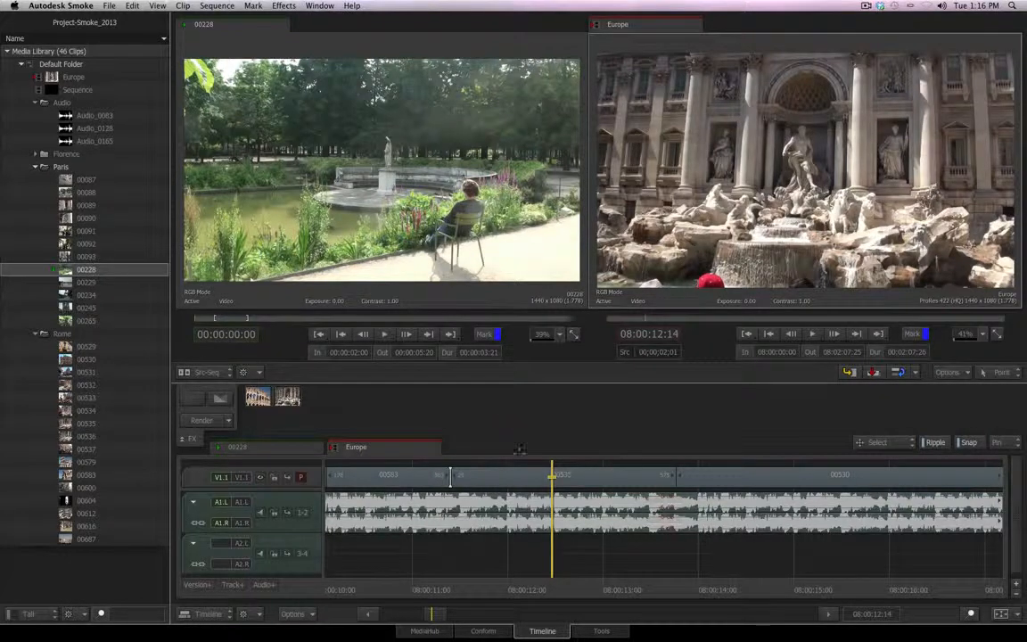
{"action": "left_click_drag", "start_coordinate": [551, 580], "coordinate": [425, 578]}
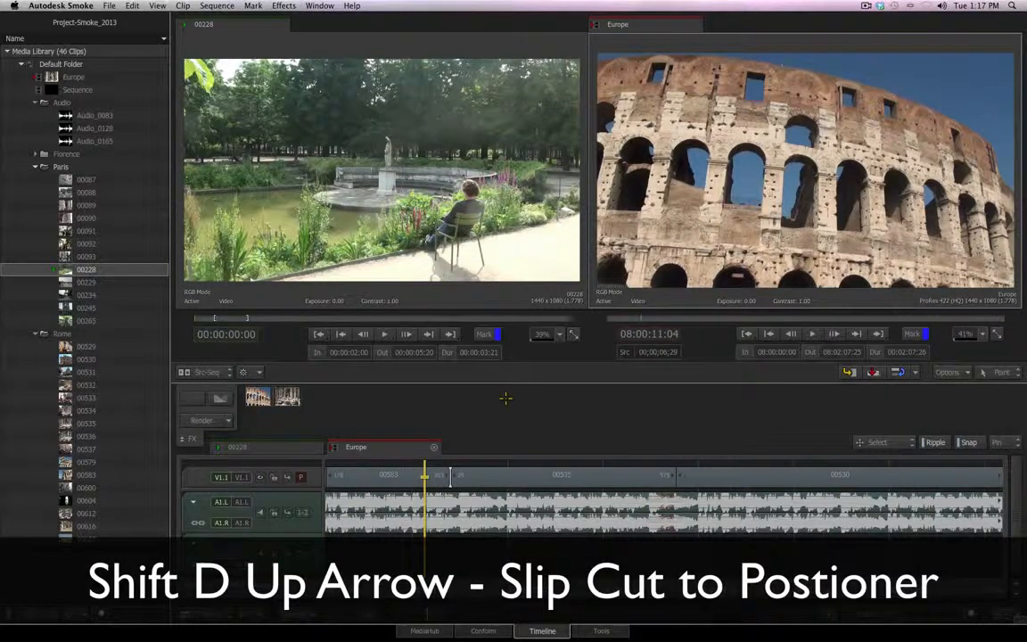
{"action": "key", "text": "shift+d"}
{"action": "key", "text": "Up"}
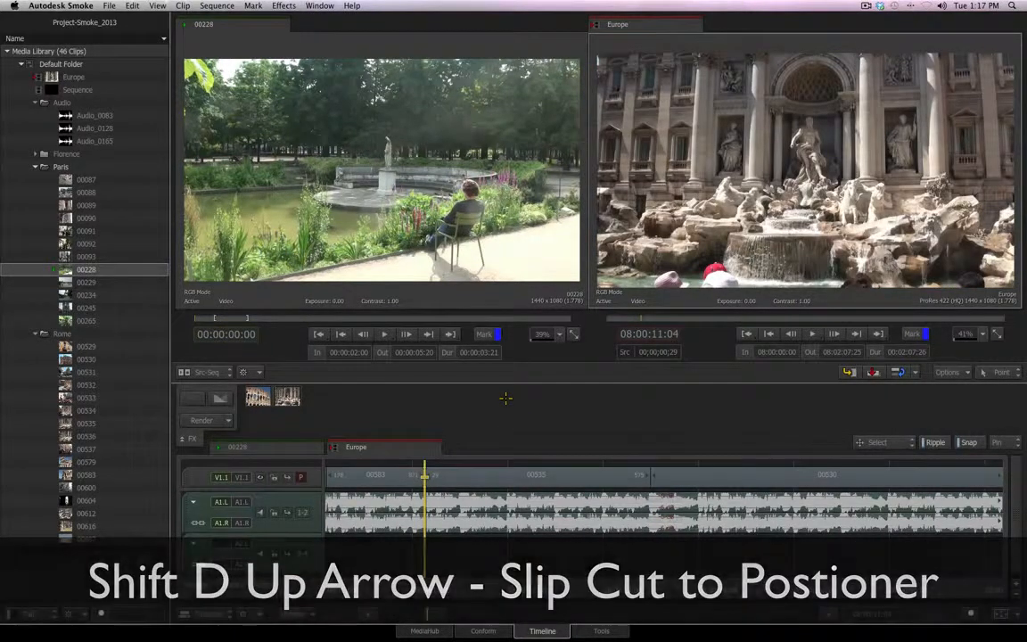
{"action": "key", "text": "space"}
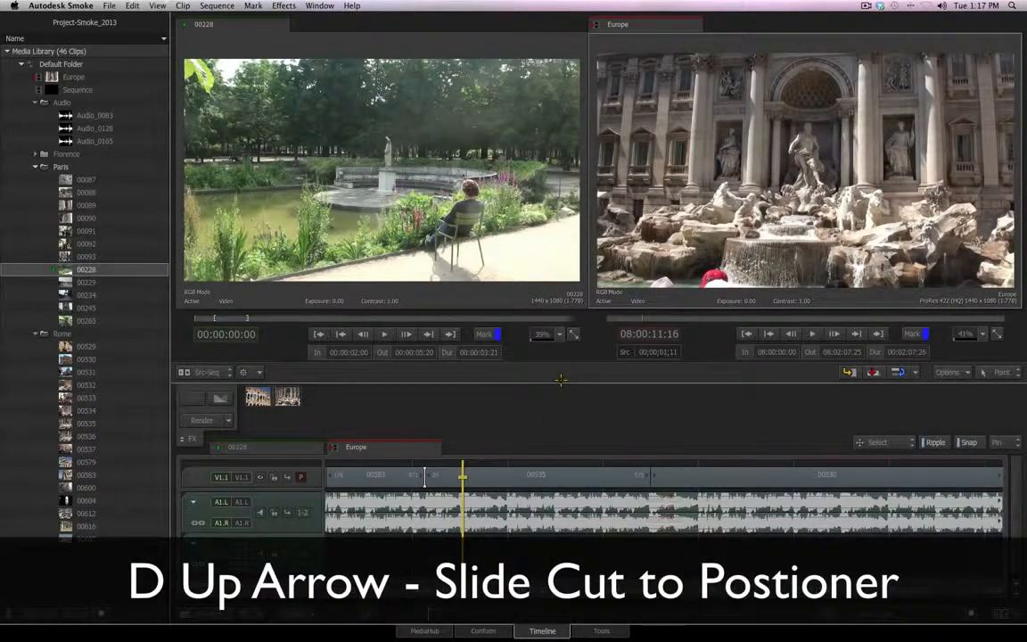
{"action": "key", "text": "d+Up"}
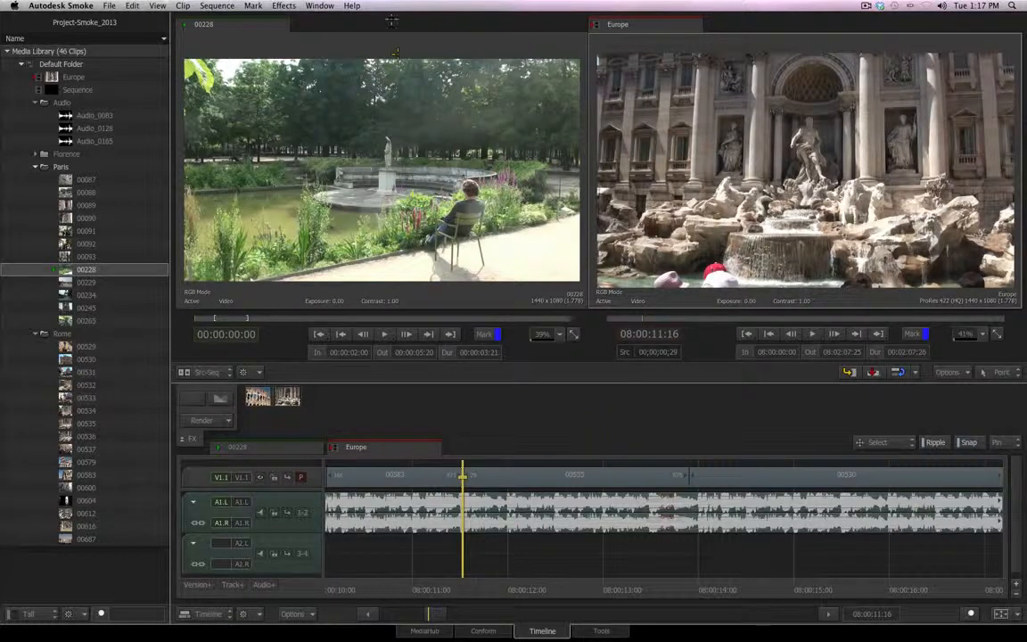
Open the Keyboard Shortcuts page of Smoke Help in the browser and look through its Editing shortcuts
{"action": "left_click", "coordinate": [352, 6]}
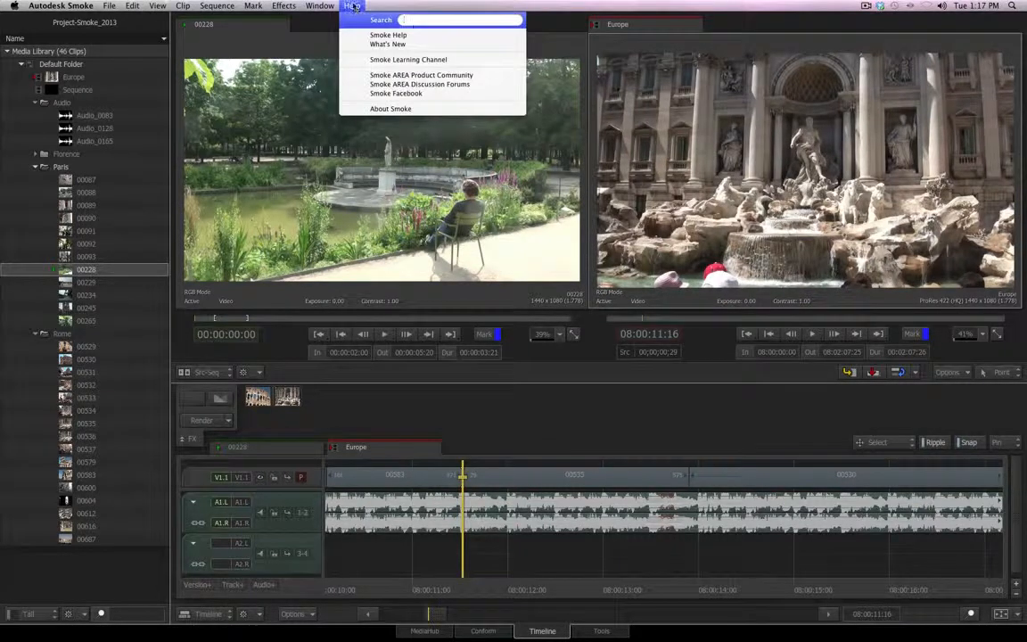
{"action": "left_click", "coordinate": [383, 36]}
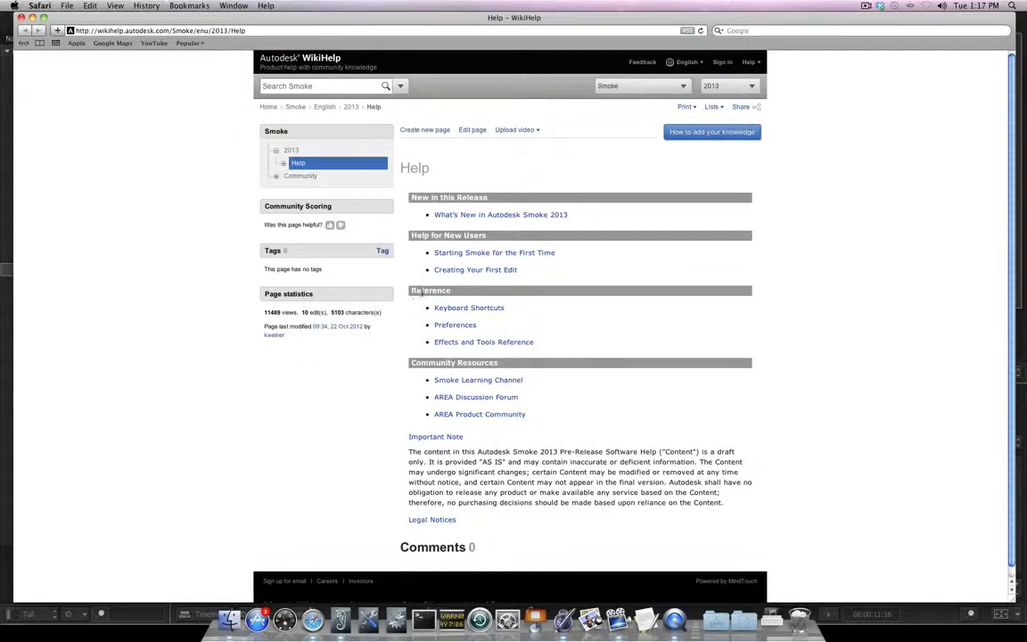
{"action": "left_click", "coordinate": [489, 309]}
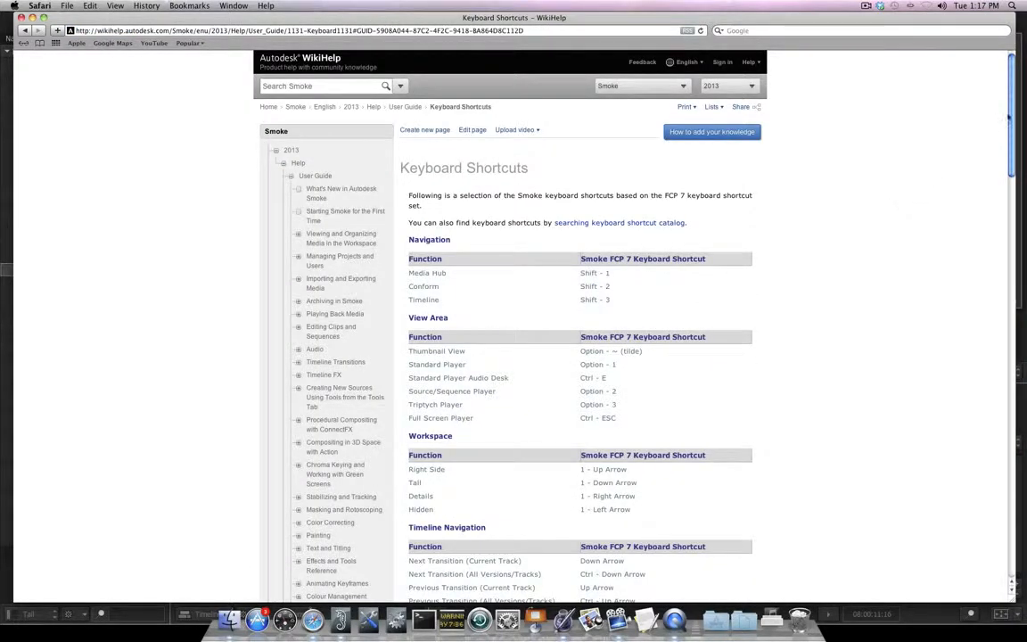
{"action": "left_click_drag", "start_coordinate": [1012, 125], "coordinate": [1010, 280]}
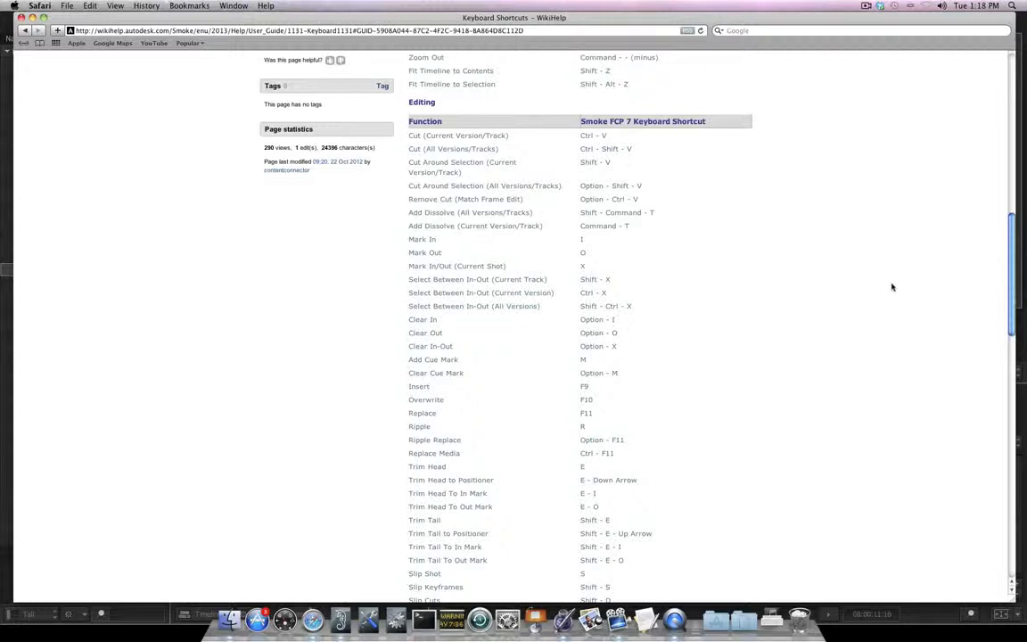
{"action": "left_click_drag", "start_coordinate": [1009, 245], "coordinate": [1009, 268]}
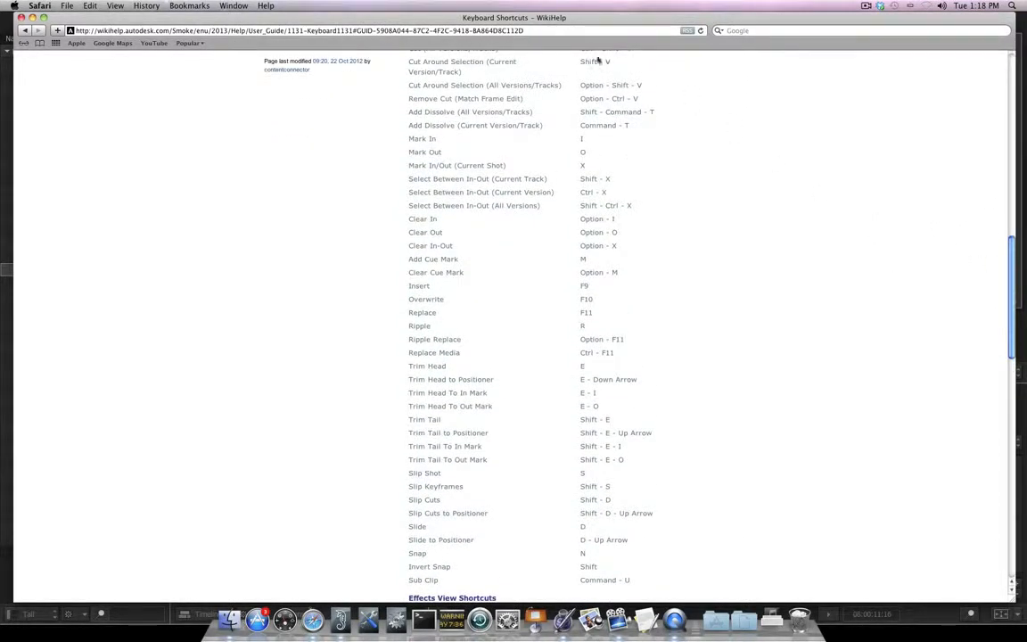